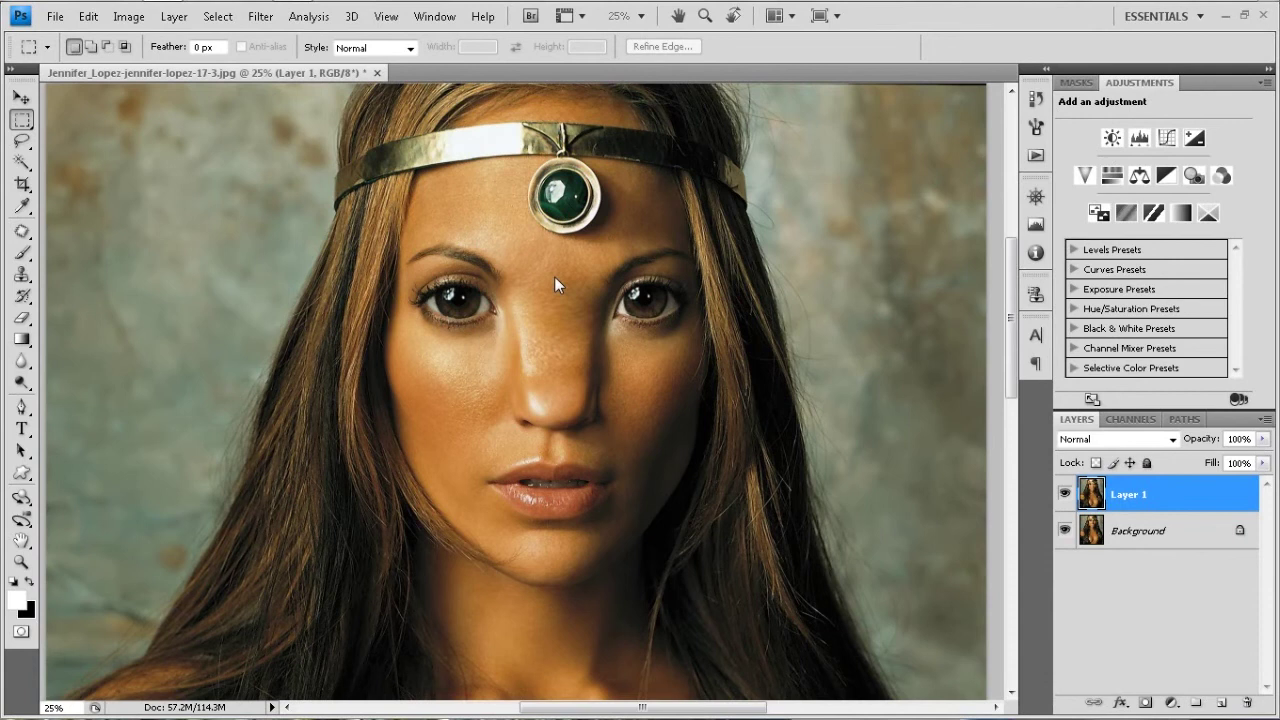
Zoom into the face to about 65%, then back out to 50% over the liquified nose.
{"action": "scroll", "coordinate": [554, 278], "scroll_direction": "up", "scroll_amount": 3}
{"action": "scroll", "coordinate": [556, 287], "scroll_direction": "up", "scroll_amount": 2}
{"action": "scroll", "coordinate": [556, 274], "scroll_direction": "up", "scroll_amount": 1}
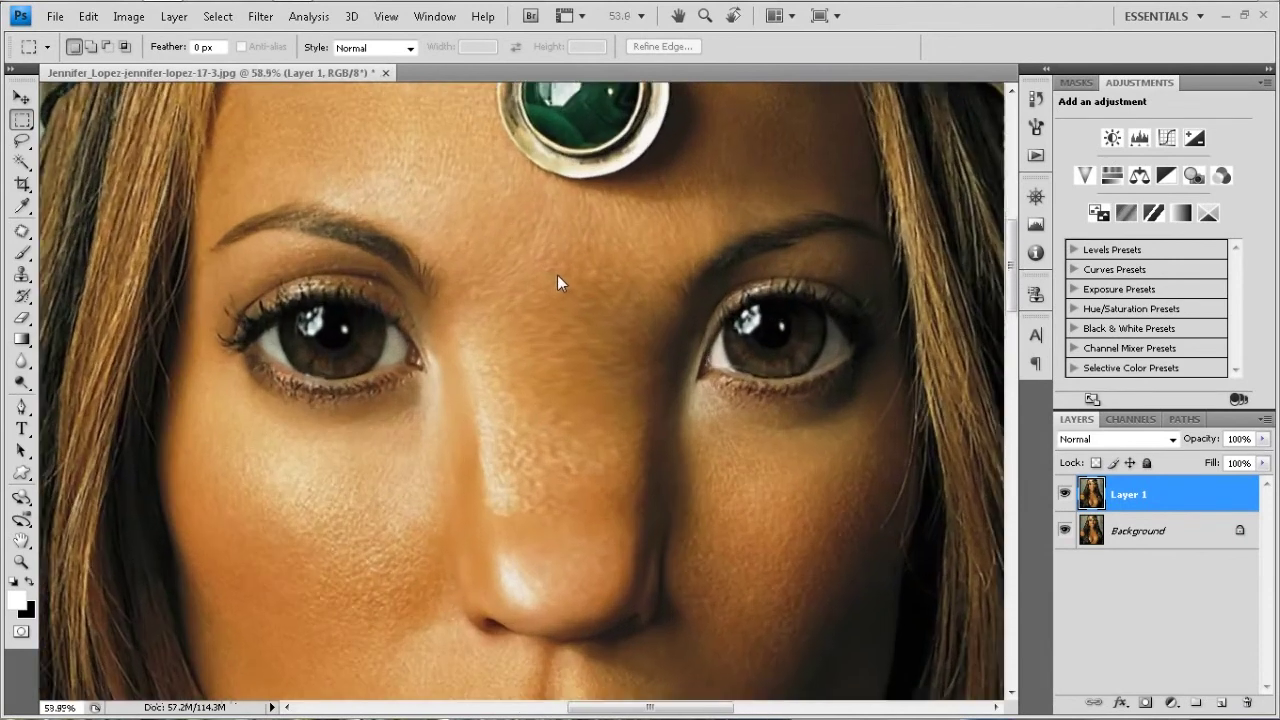
{"action": "scroll", "coordinate": [557, 275], "scroll_direction": "up", "scroll_amount": 1}
{"action": "scroll", "coordinate": [600, 350], "scroll_direction": "up", "scroll_amount": 1}
{"action": "scroll", "coordinate": [616, 362], "scroll_direction": "up", "scroll_amount": 1}
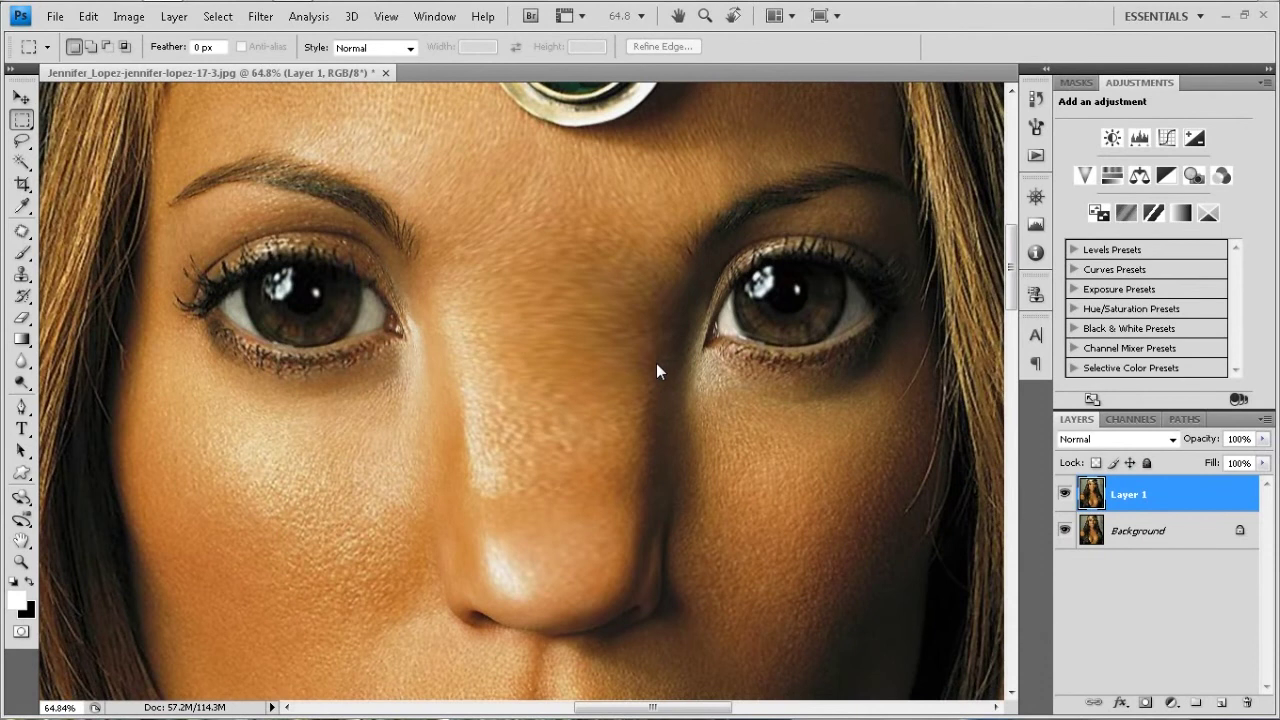
{"action": "scroll", "coordinate": [656, 362], "scroll_direction": "down", "scroll_amount": 1}
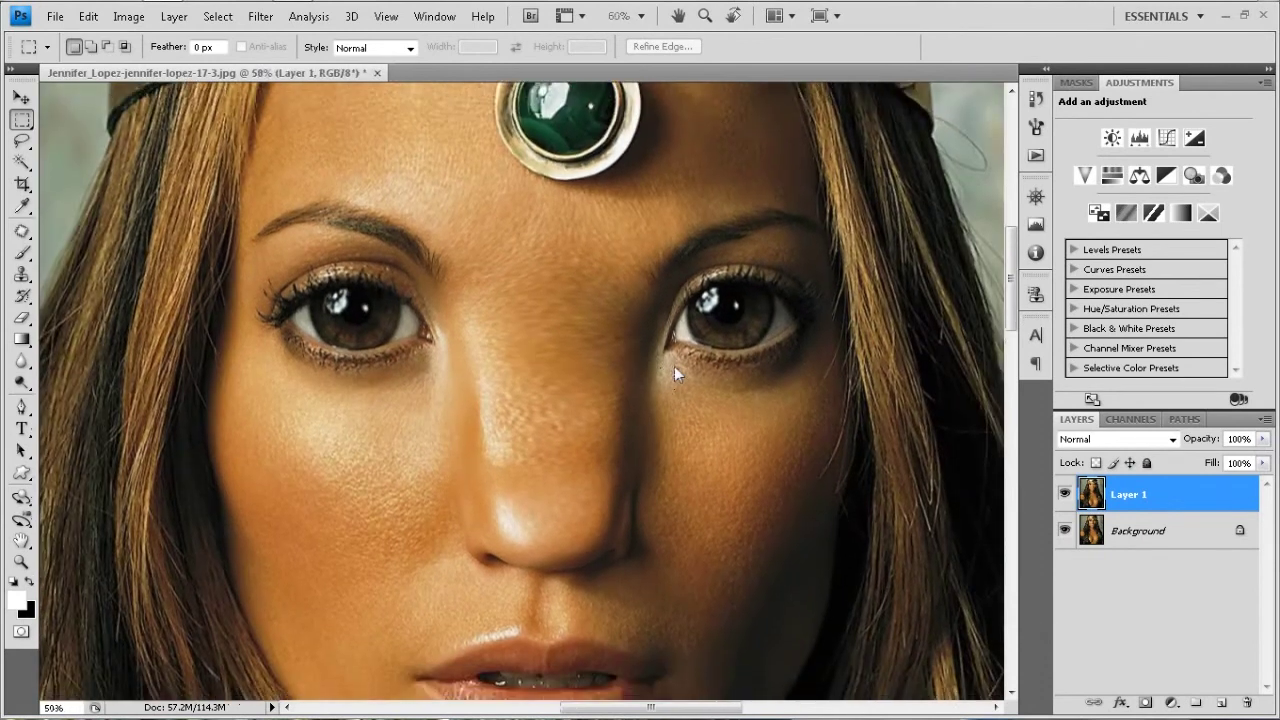
{"action": "scroll", "coordinate": [674, 366], "scroll_direction": "down", "scroll_amount": 1}
Select the Patch Tool from the healing tools flyout.
{"action": "left_click", "coordinate": [22, 232]}
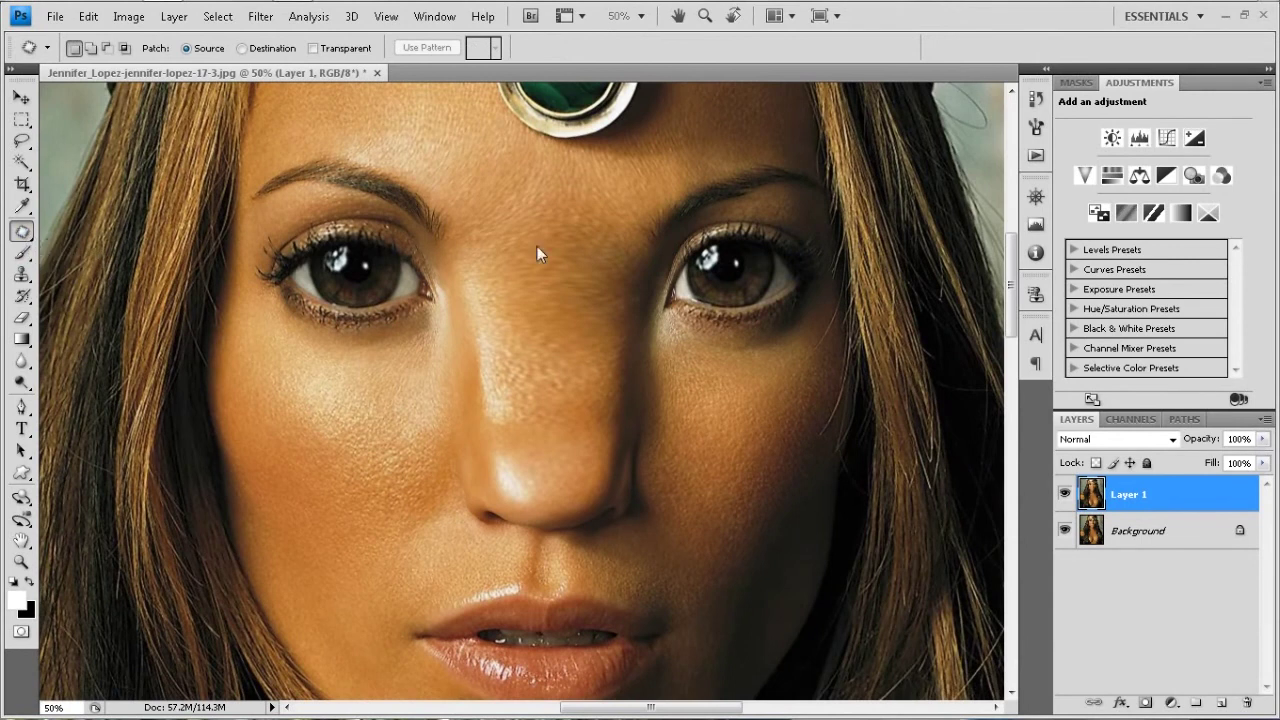
{"action": "right_click", "coordinate": [24, 234]}
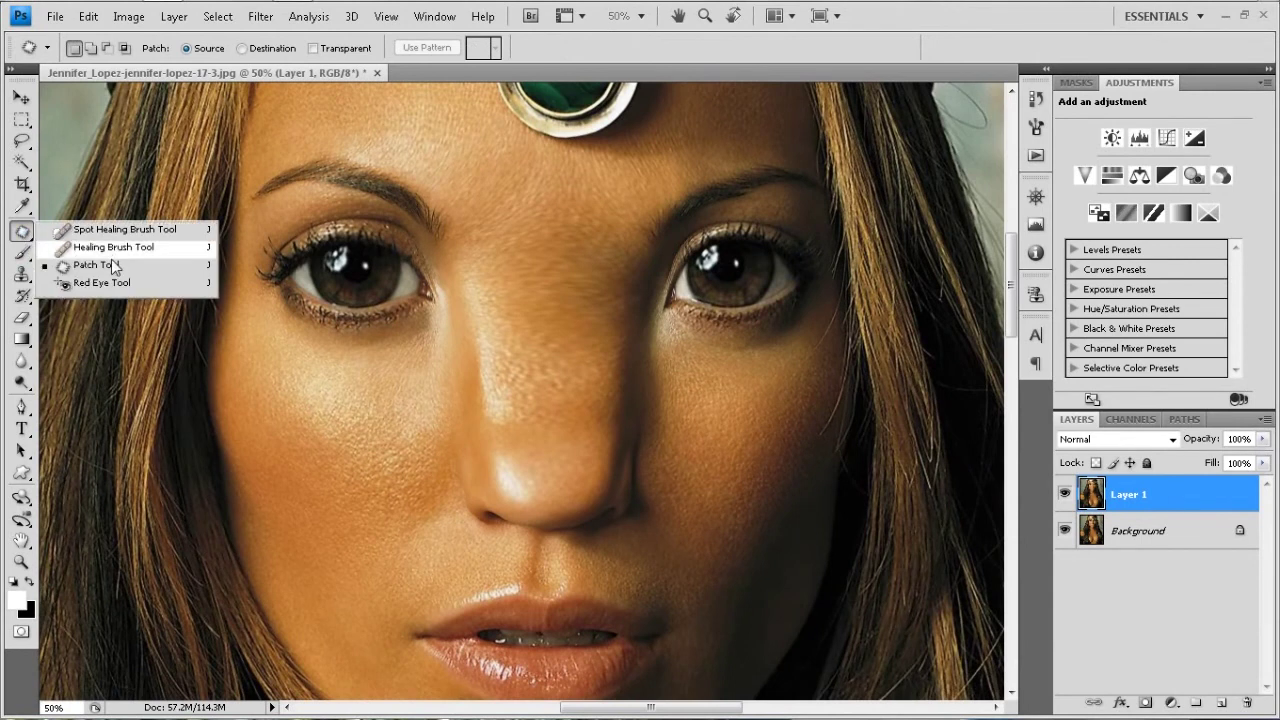
{"action": "left_click", "coordinate": [638, 251]}
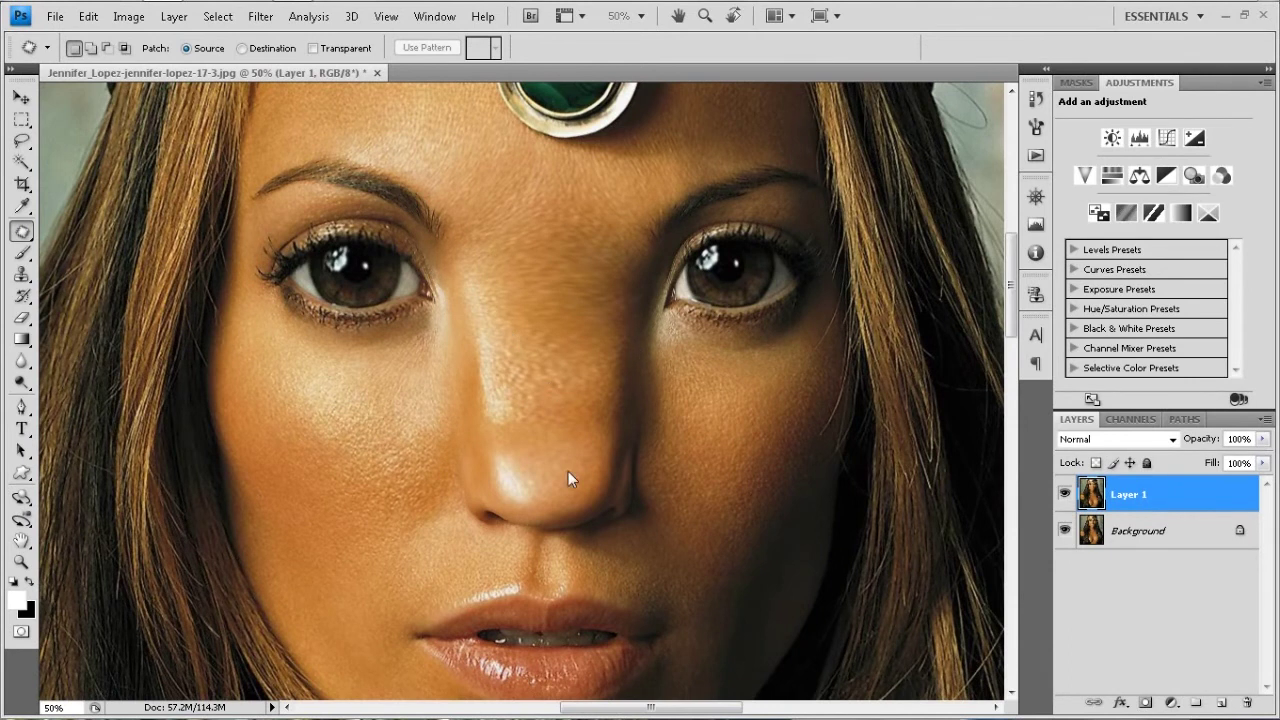
Fit the photo on screen, zoom in, and browse the Noise filters without applying any.
{"action": "key", "text": "ctrl+0"}
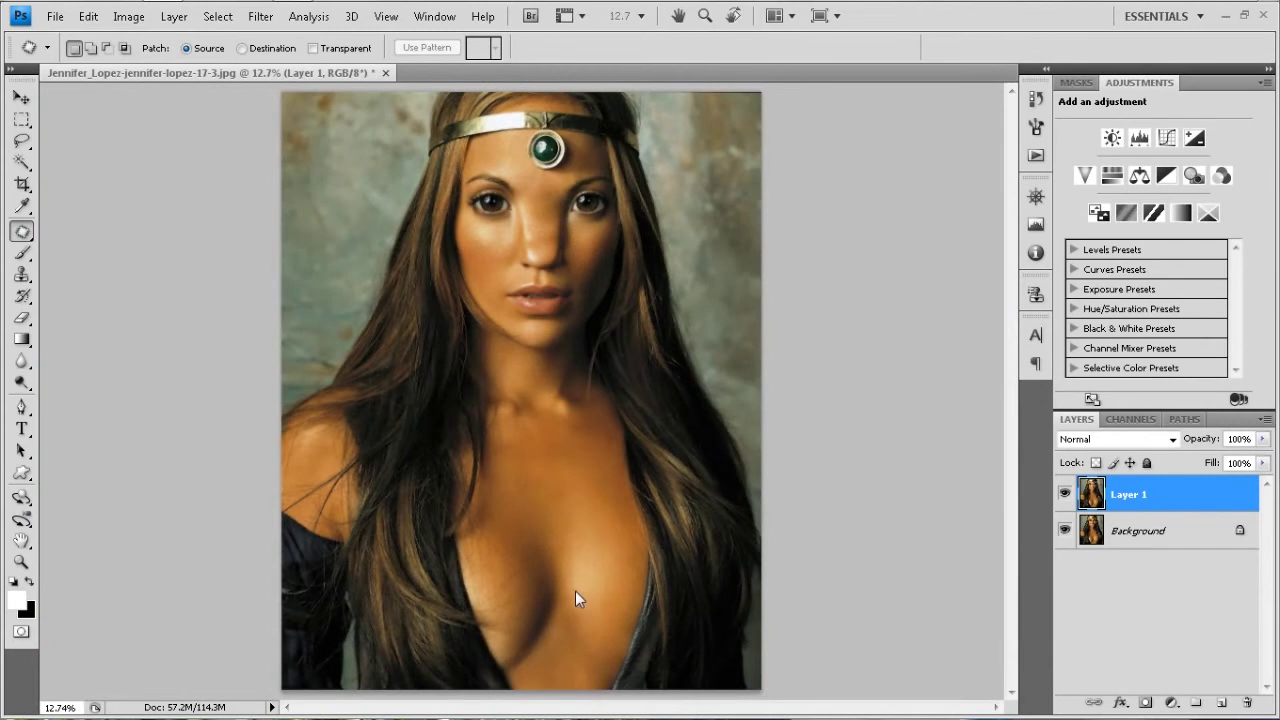
{"action": "scroll", "coordinate": [543, 197], "scroll_direction": "up", "scroll_amount": 5}
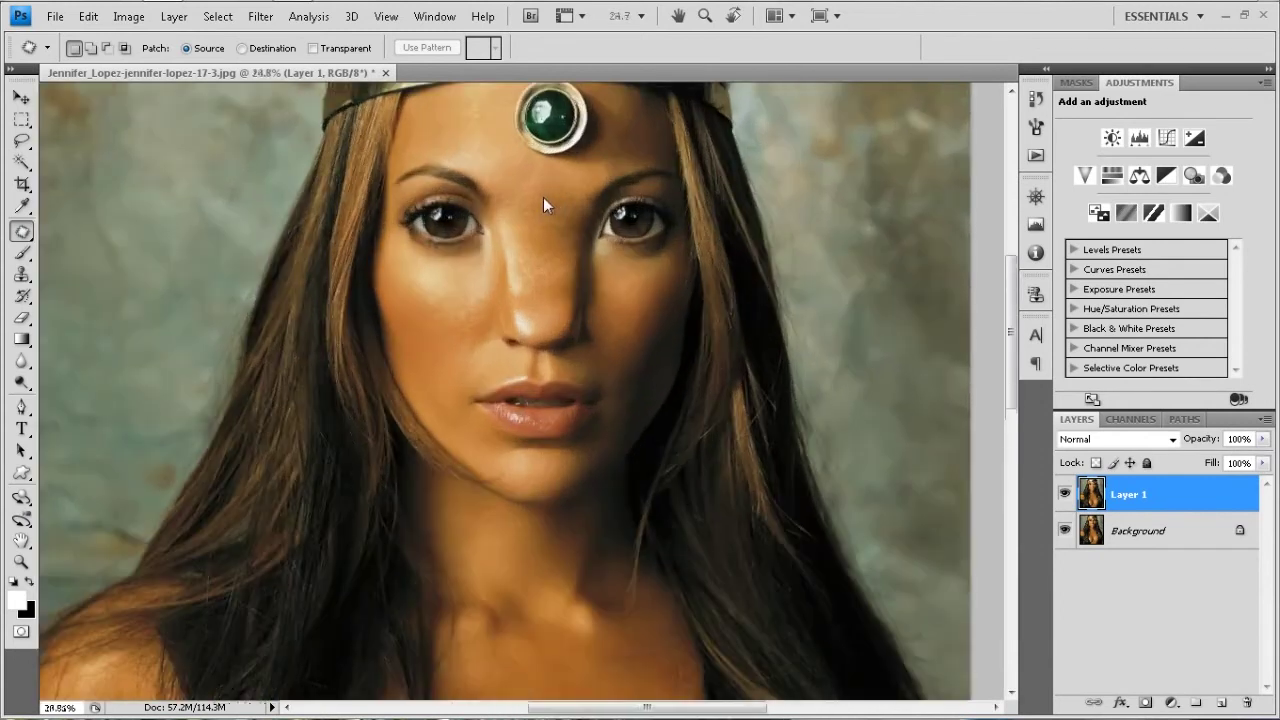
{"action": "scroll", "coordinate": [543, 198], "scroll_direction": "up", "scroll_amount": 1}
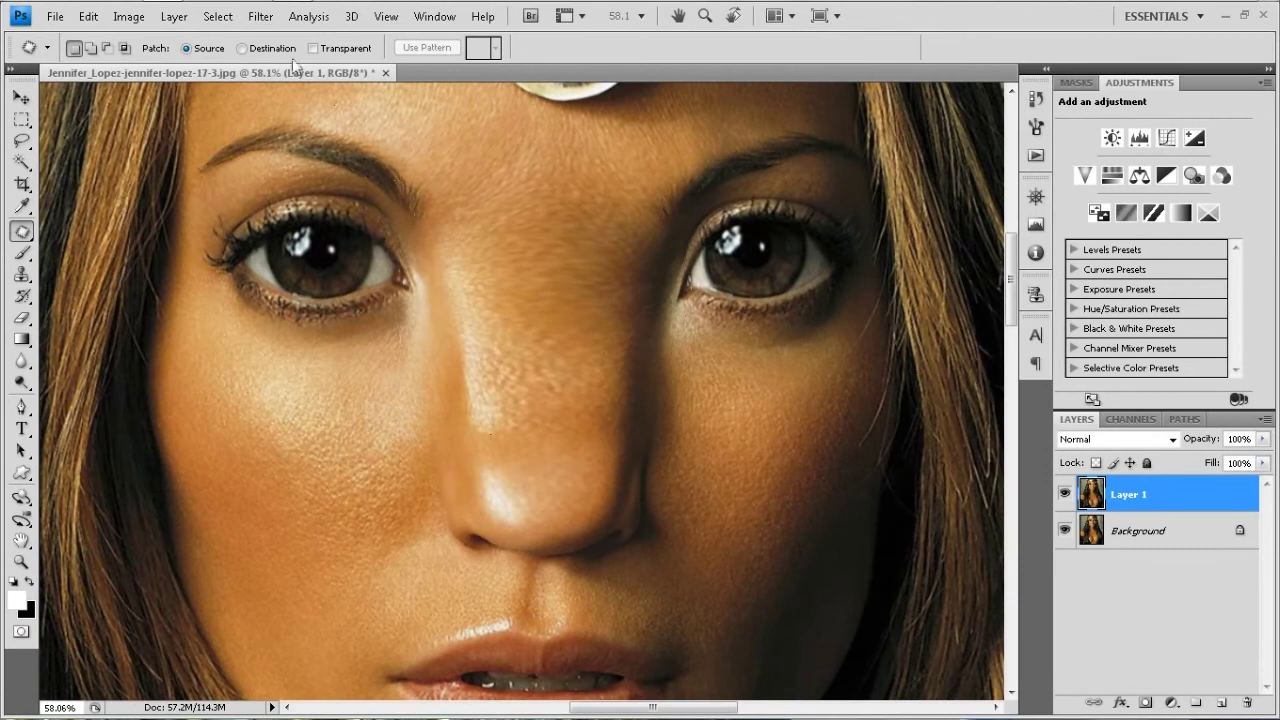
{"action": "left_click", "coordinate": [262, 17]}
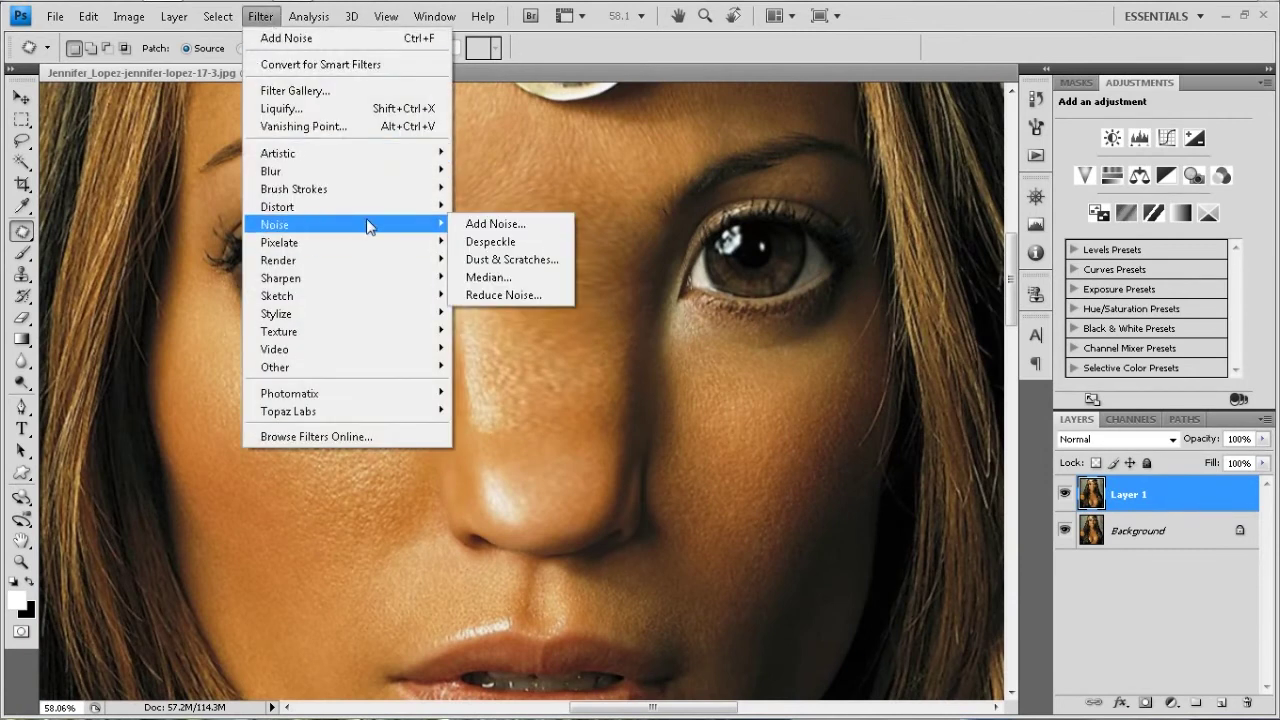
{"action": "left_click", "coordinate": [779, 75]}
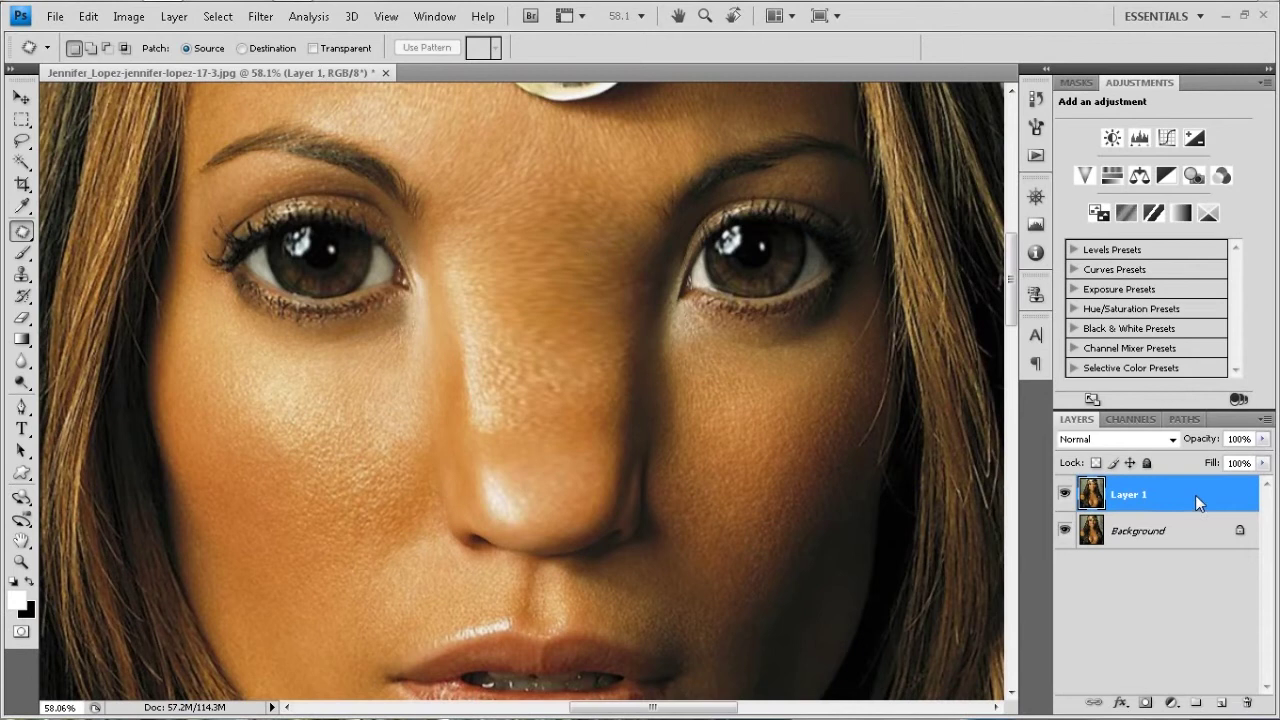
Duplicate Layer 1 and lasso around the nose and forehead on the copy.
{"action": "key", "text": "ctrl+j"}
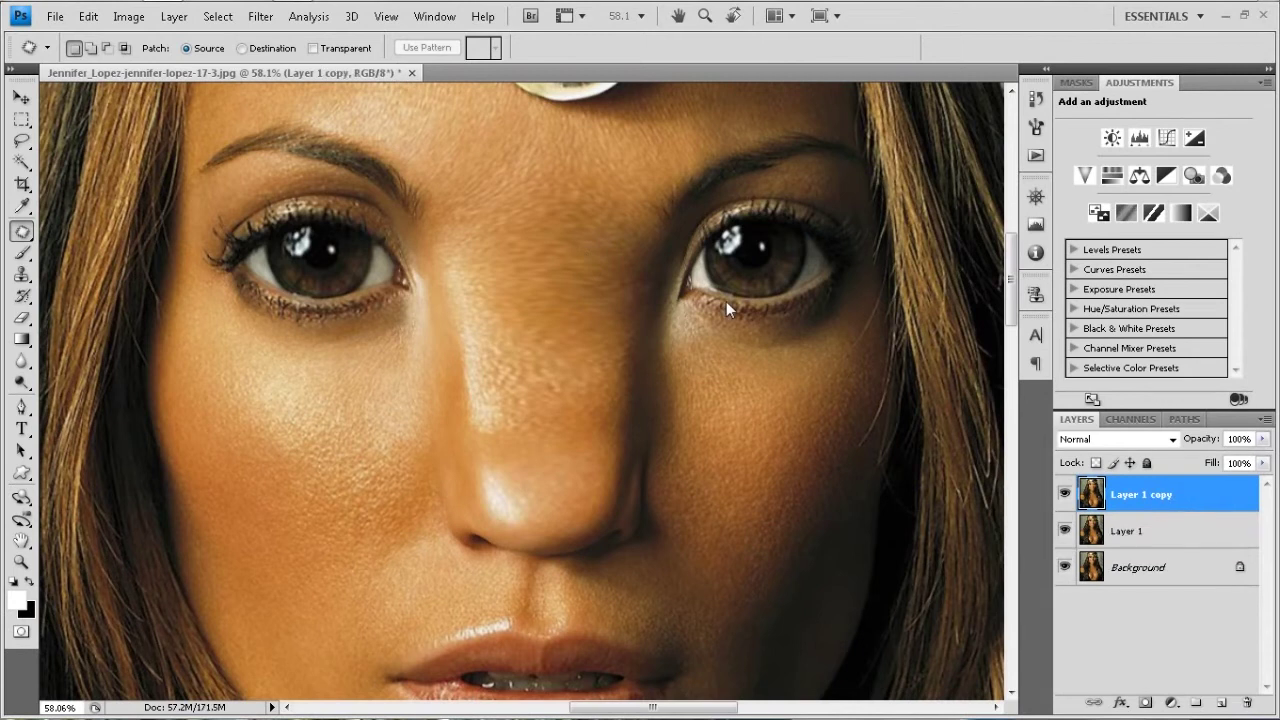
{"action": "key", "text": "l"}
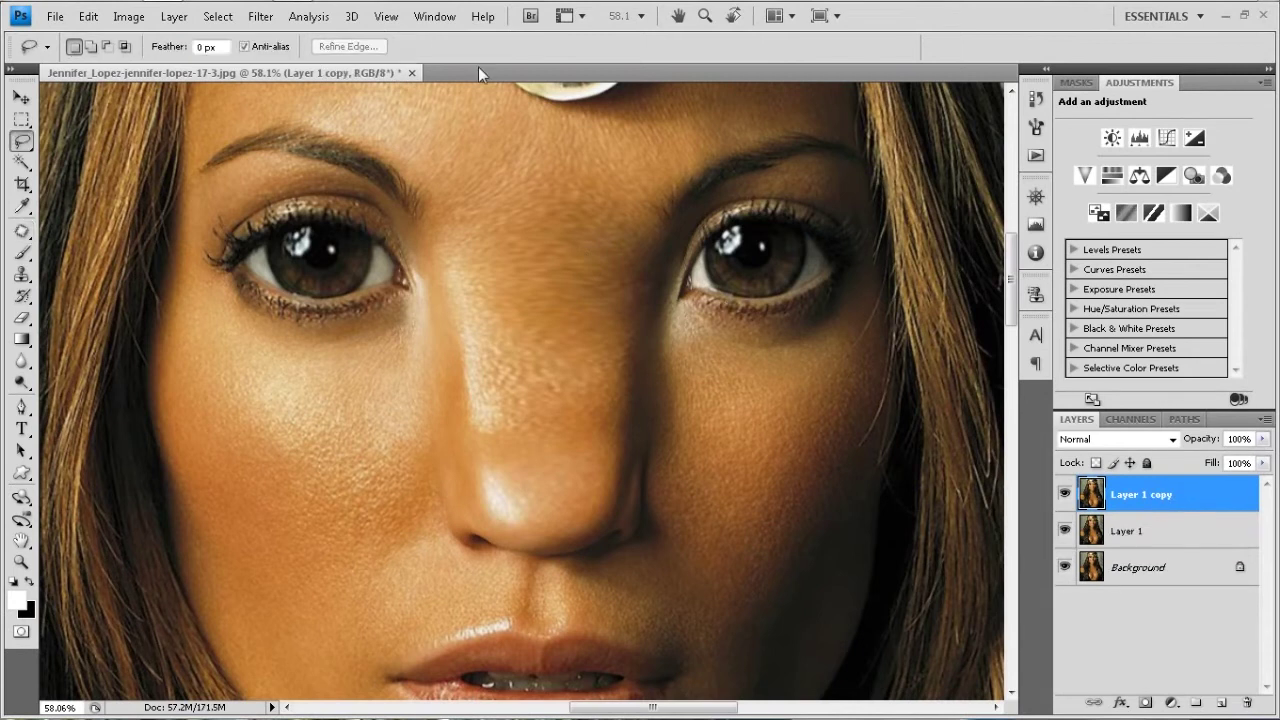
{"action": "left_click_drag", "start_coordinate": [684, 170], "coordinate": [628, 301]}
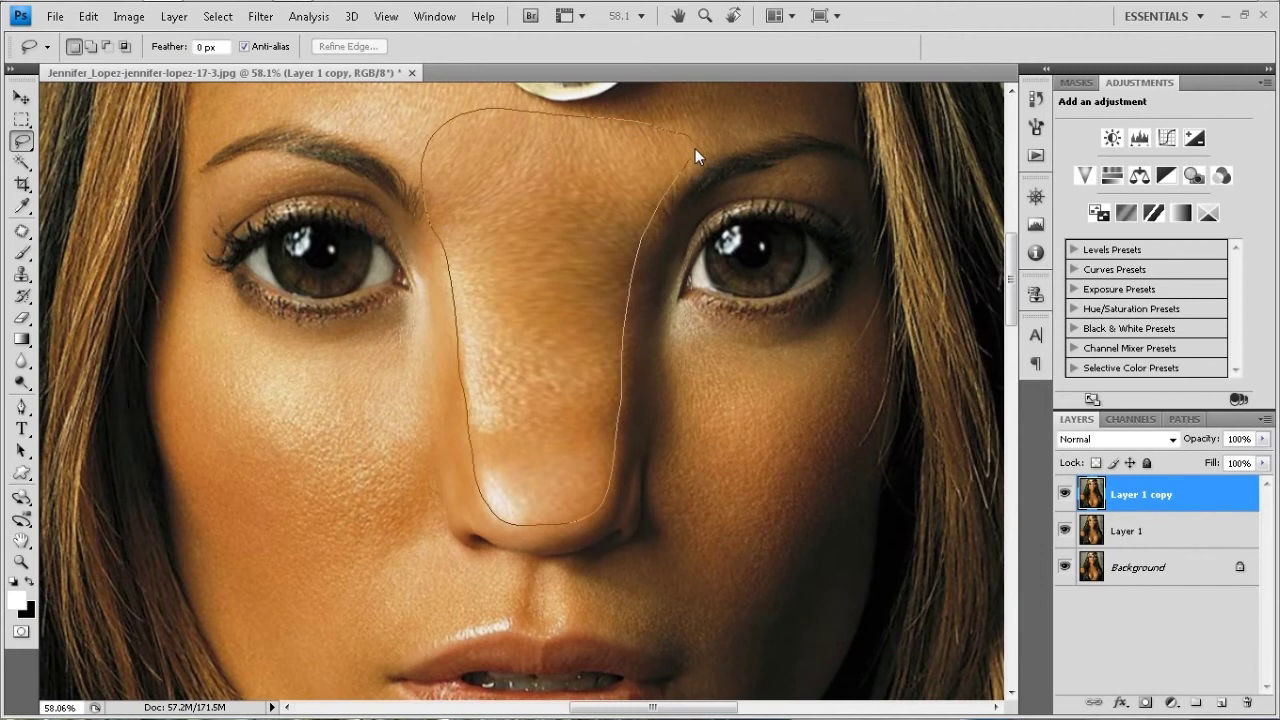
{"action": "left_click_drag", "start_coordinate": [695, 150], "coordinate": [695, 148]}
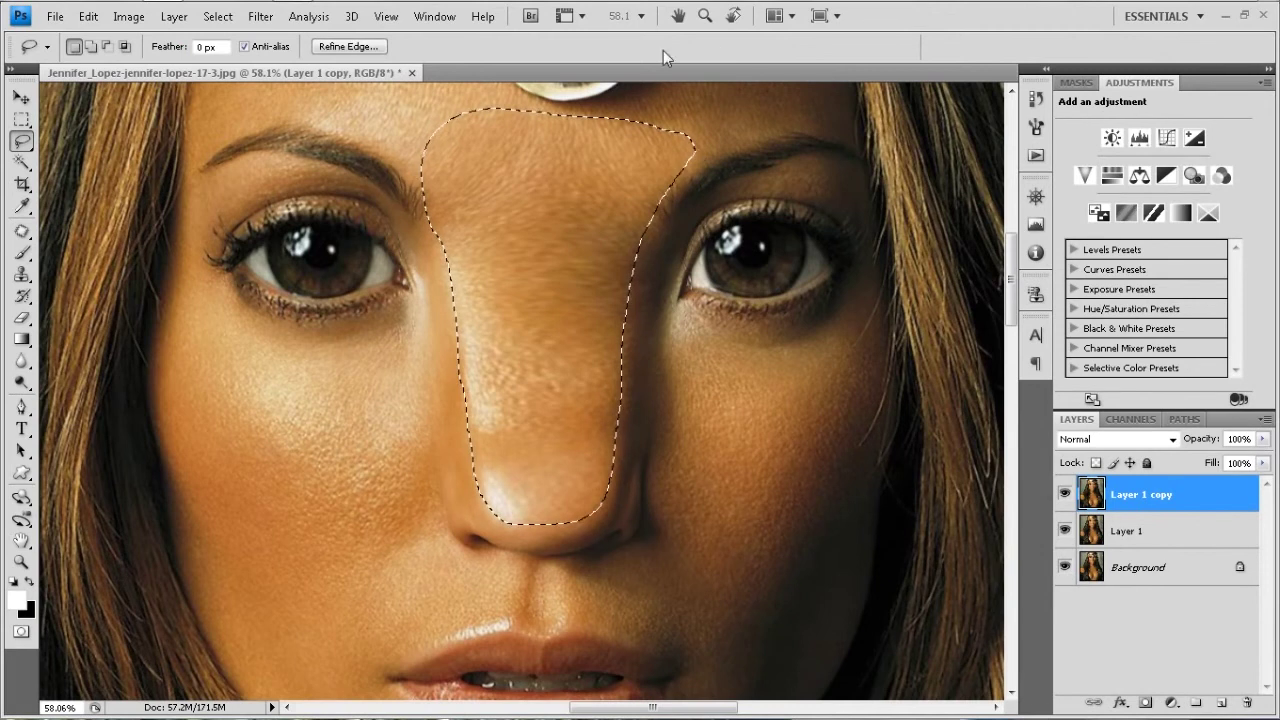
Extend the selection below the nose tip with added lasso strokes, then choose the Patch Tool.
{"action": "key", "text": "shift"}
{"action": "left_click_drag", "start_coordinate": [675, 173], "coordinate": [622, 410]}
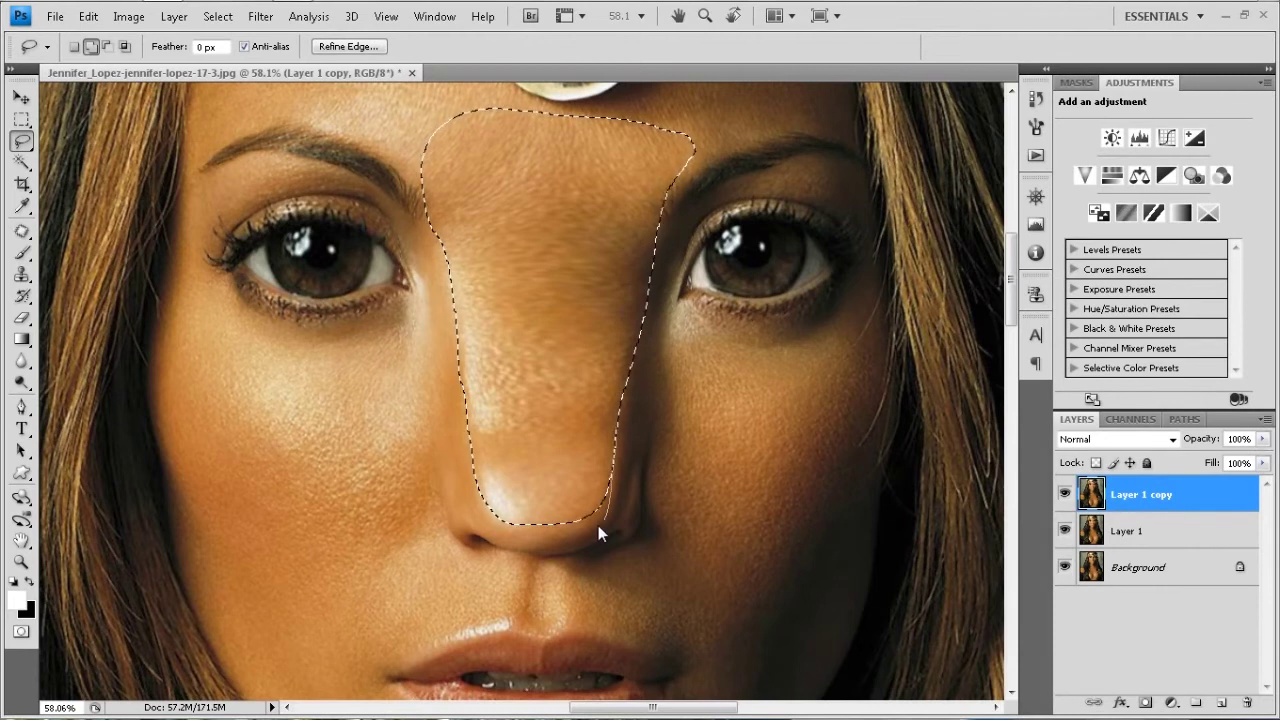
{"action": "left_click_drag", "start_coordinate": [598, 535], "coordinate": [479, 486]}
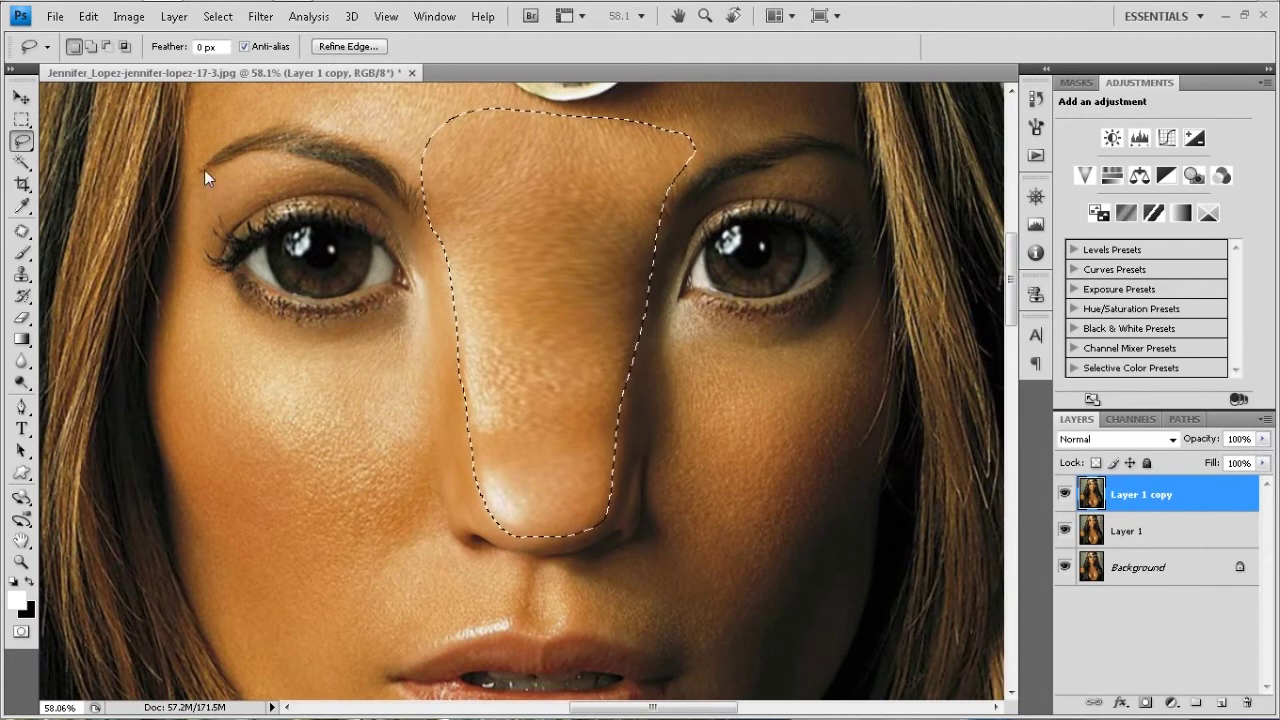
{"action": "left_click", "coordinate": [22, 232]}
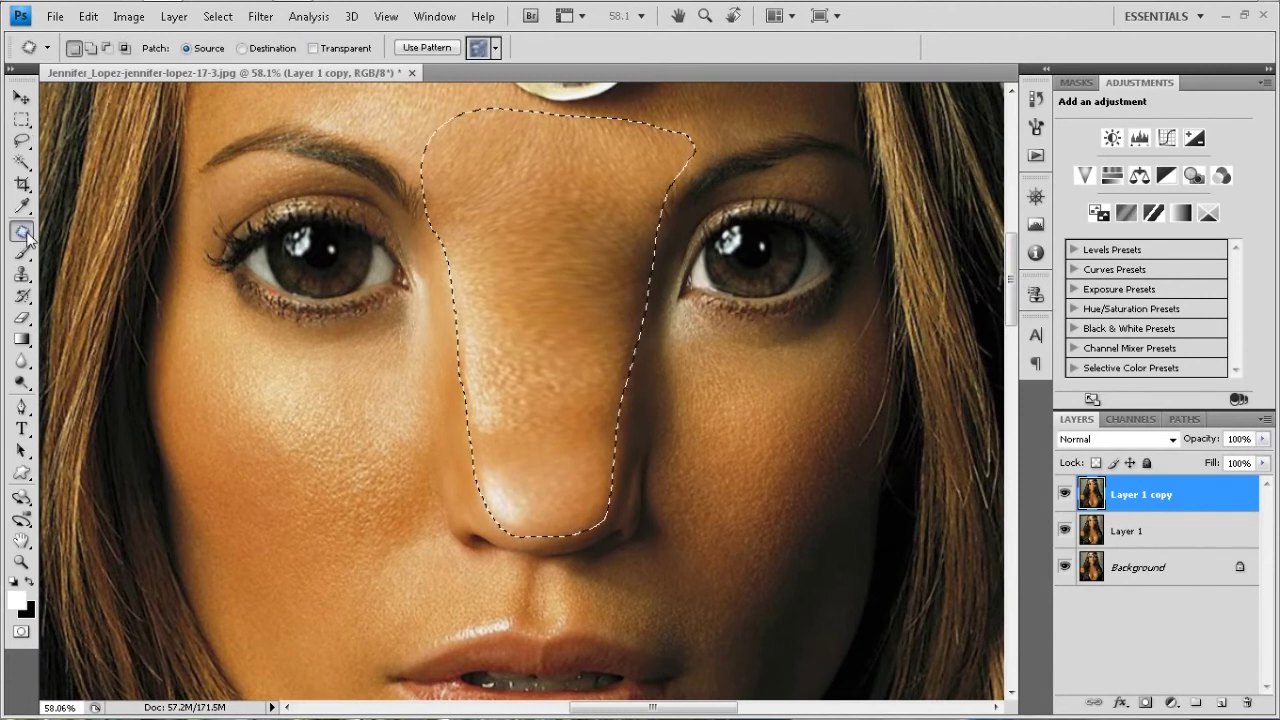
With the Patch Tool, drag the nose selection onto the chest to borrow its skin.
{"action": "right_click", "coordinate": [24, 232]}
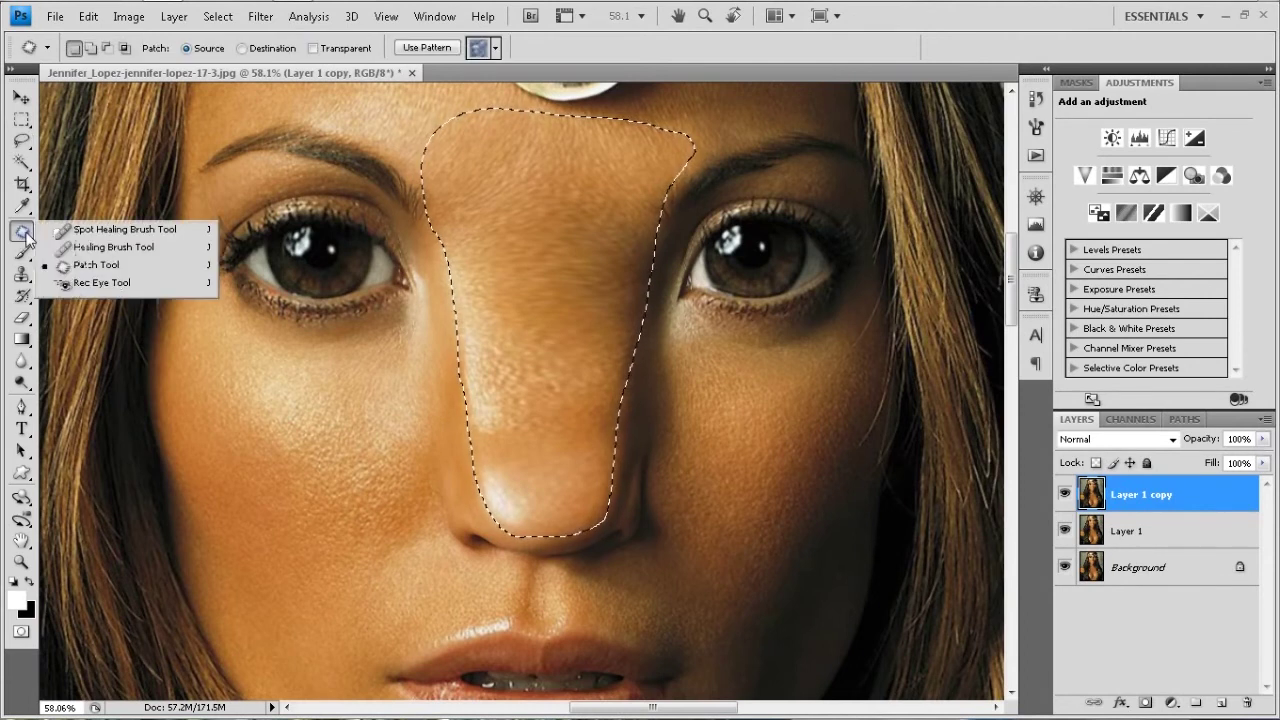
{"action": "left_click", "coordinate": [100, 265]}
{"action": "key", "text": "ctrl+0"}
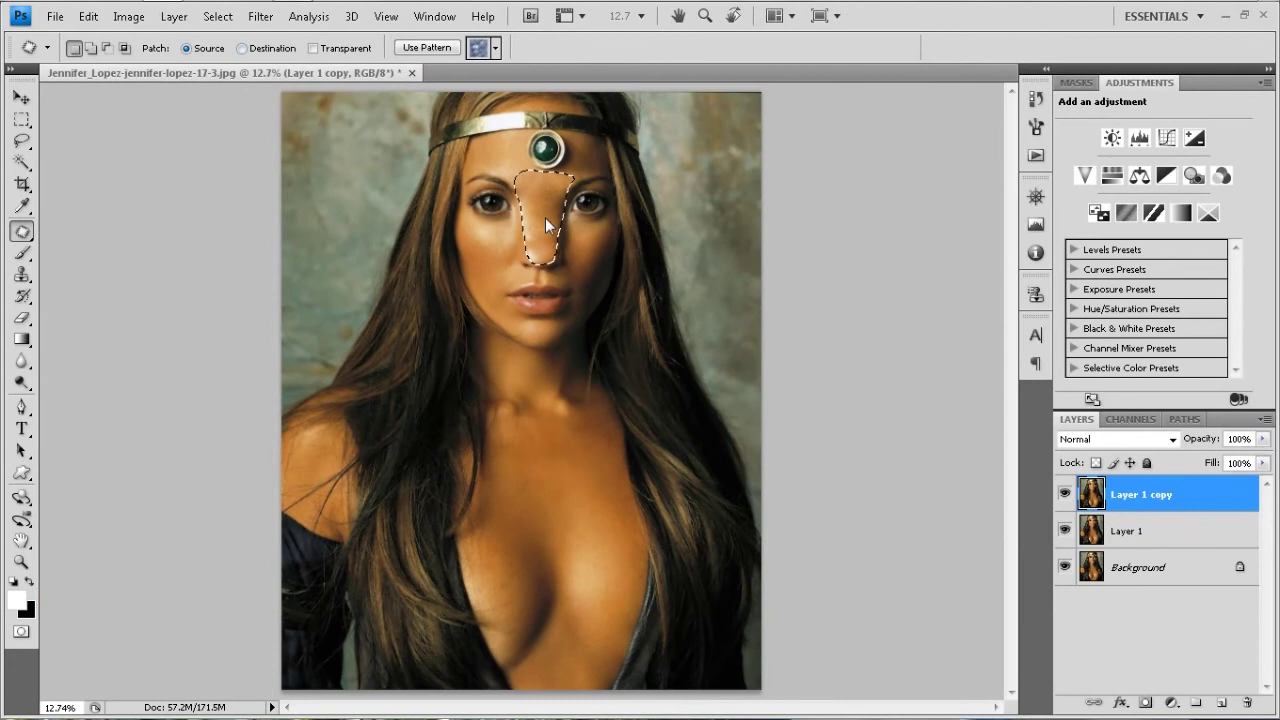
{"action": "left_click_drag", "start_coordinate": [545, 217], "coordinate": [588, 640]}
Zoom back in on the lower face and deselect to view the patched nose.
{"action": "key", "text": "ctrl+plus"}
{"action": "key", "text": "ctrl+plus"}
{"action": "key", "text": "ctrl+plus"}
{"action": "scroll", "coordinate": [634, 591], "scroll_direction": "up", "scroll_amount": 5}
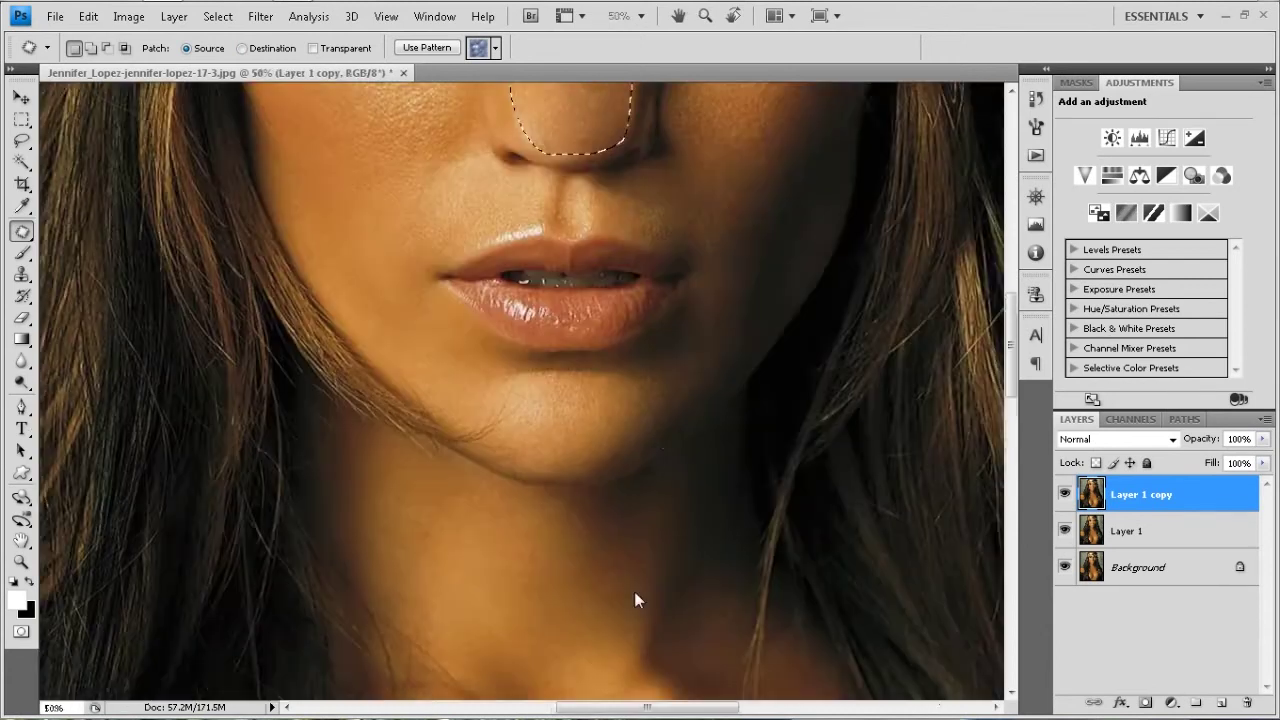
{"action": "scroll", "coordinate": [665, 558], "scroll_direction": "up", "scroll_amount": 6}
{"action": "key", "text": "ctrl+d"}
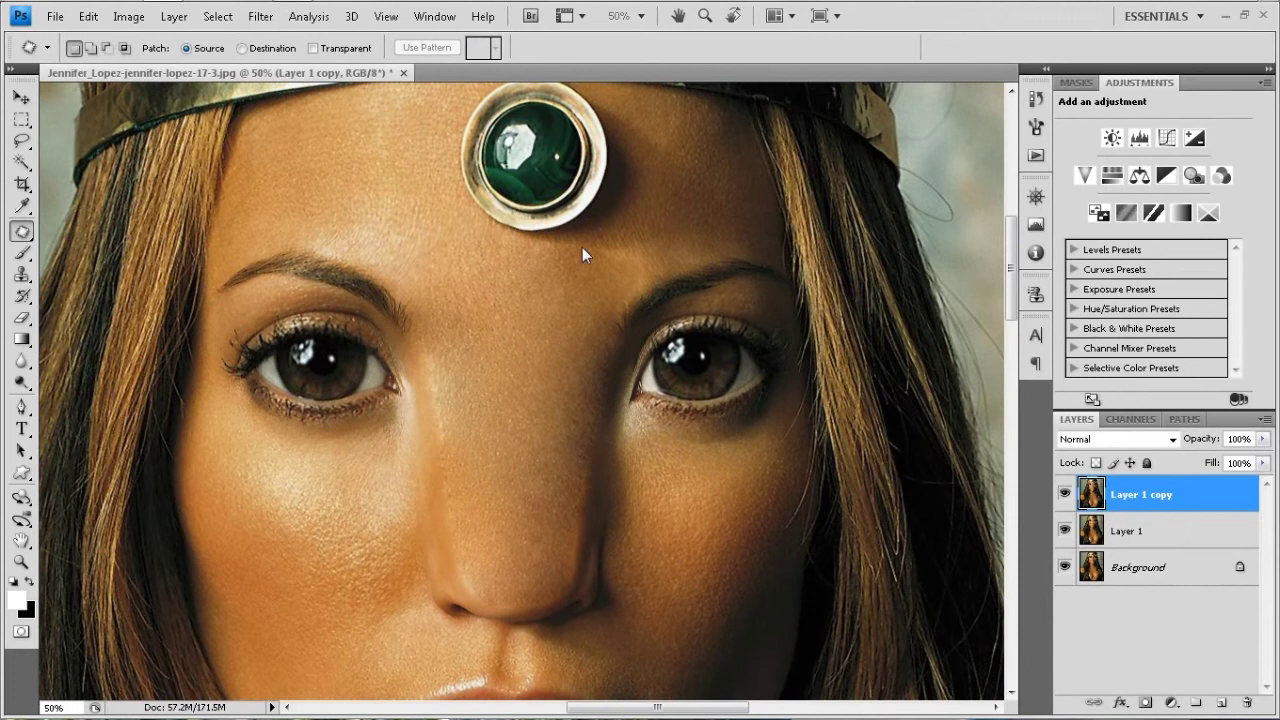
Outline the nose and forehead, feather it 20 px, and drag it onto the chest skin.
{"action": "left_click_drag", "start_coordinate": [565, 252], "coordinate": [645, 268]}
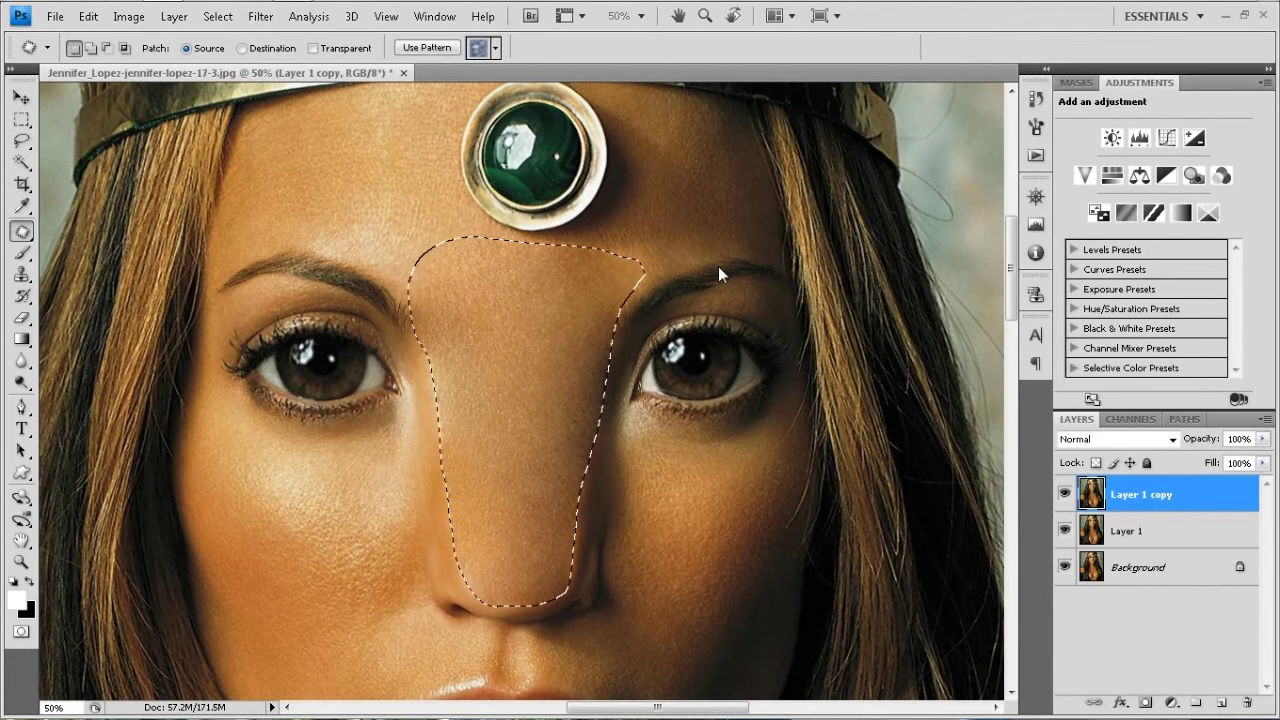
{"action": "left_click", "coordinate": [217, 16]}
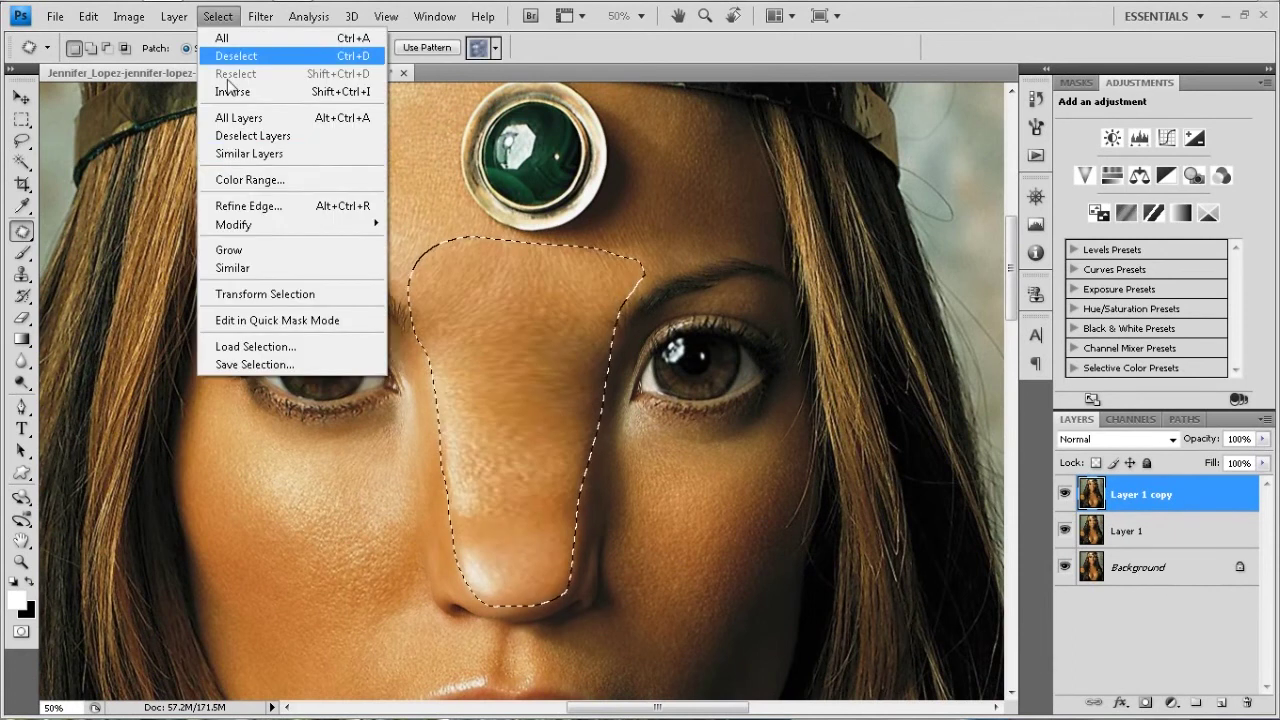
{"action": "mouse_move", "coordinate": [290, 224]}
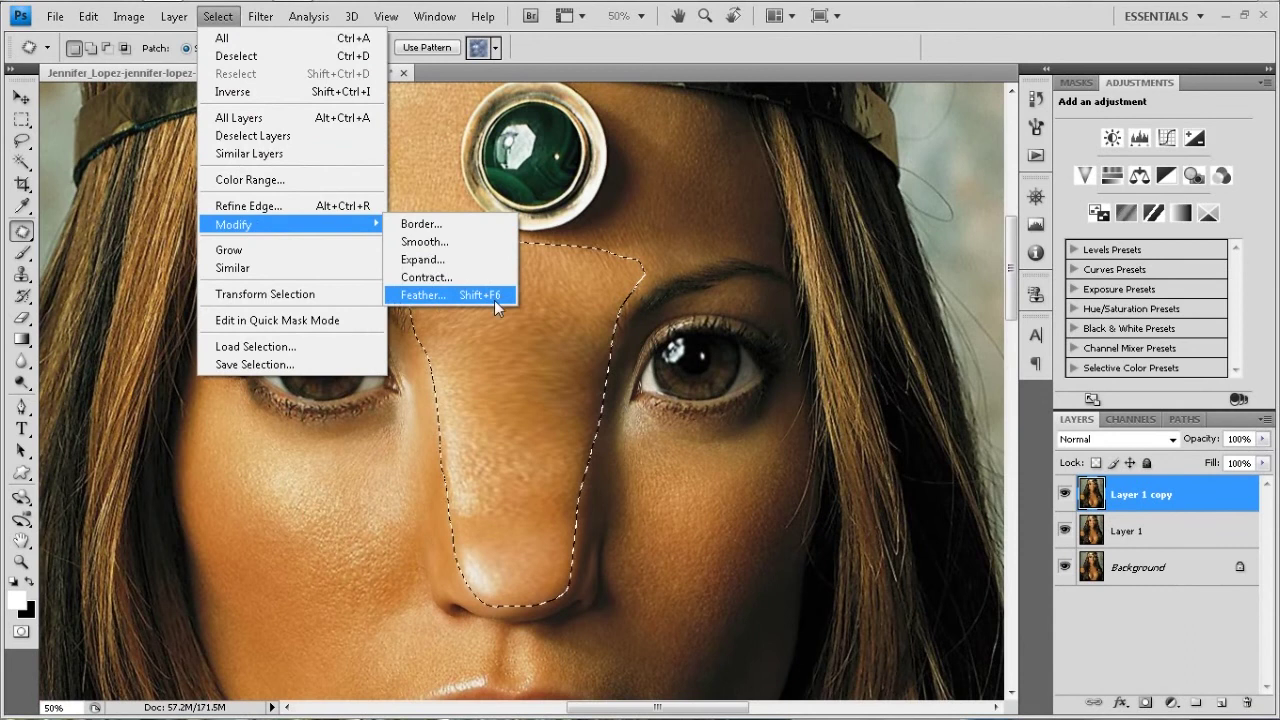
{"action": "left_click", "coordinate": [493, 293]}
{"action": "left_click_drag", "start_coordinate": [717, 321], "coordinate": [823, 318]}
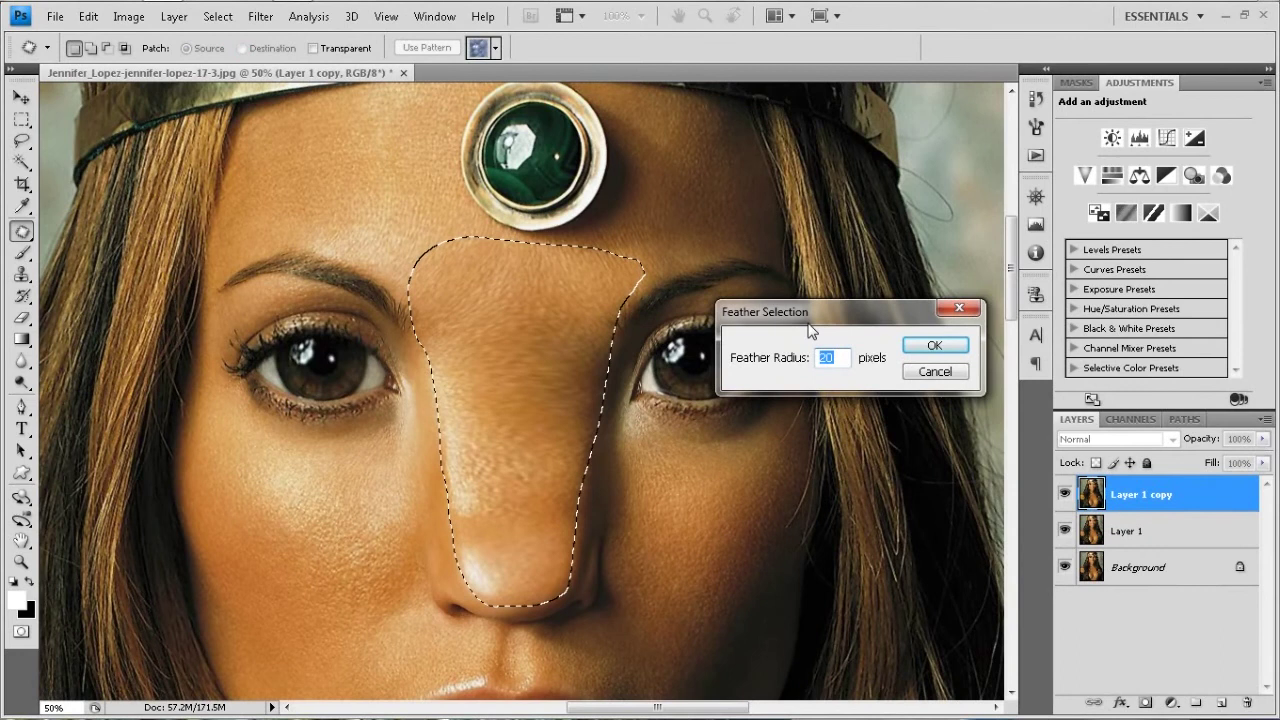
{"action": "left_click", "coordinate": [933, 345]}
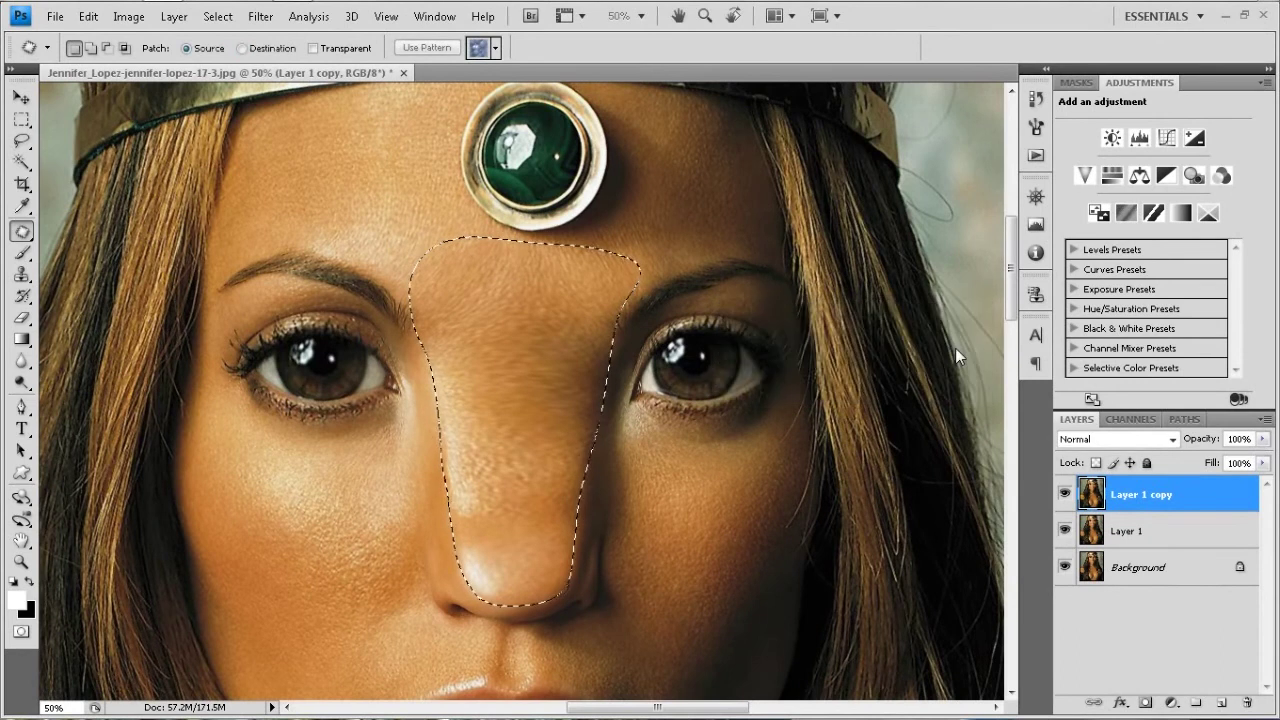
{"action": "key", "text": "ctrl+0"}
{"action": "left_click_drag", "start_coordinate": [536, 228], "coordinate": [588, 639]}
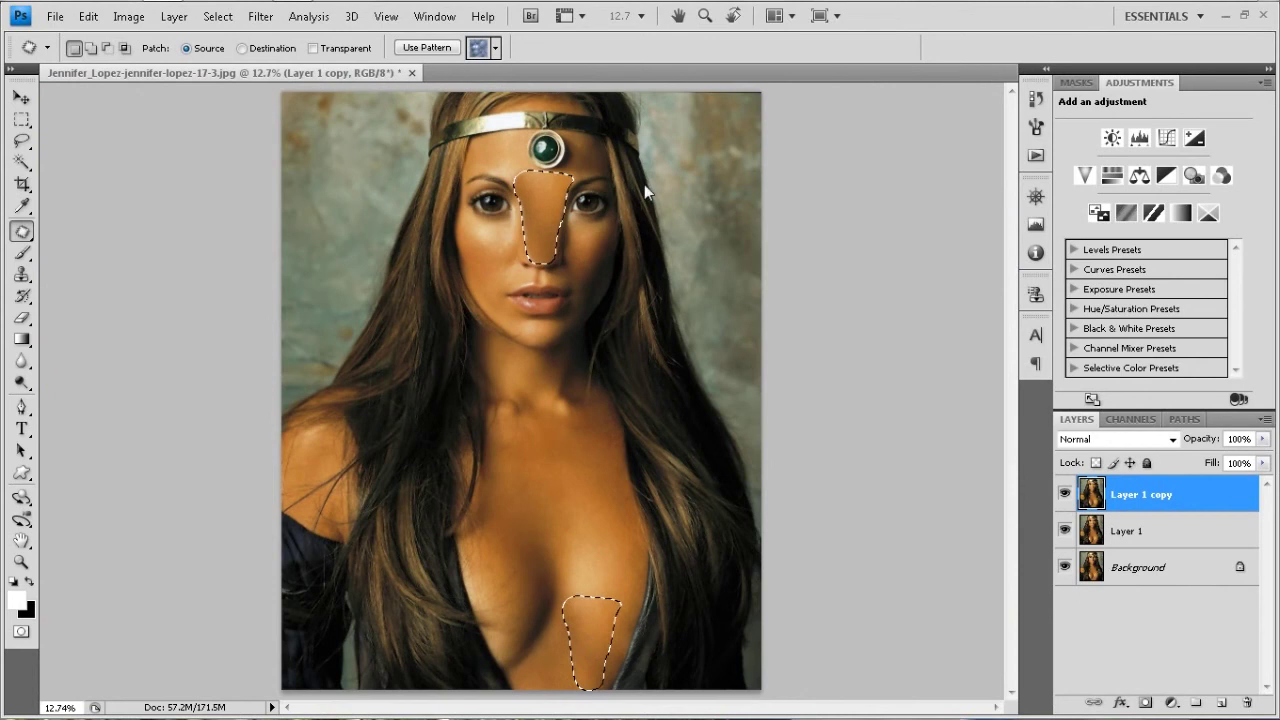
Deselect the second patch, center the nose and lips, and lower Layer 1 copy to 57% opacity.
{"action": "key", "text": "ctrl+plus"}
{"action": "key", "text": "ctrl+plus"}
{"action": "key", "text": "ctrl+plus"}
{"action": "scroll", "coordinate": [682, 434], "scroll_direction": "up", "scroll_amount": 5}
{"action": "scroll", "coordinate": [682, 434], "scroll_direction": "up", "scroll_amount": 10}
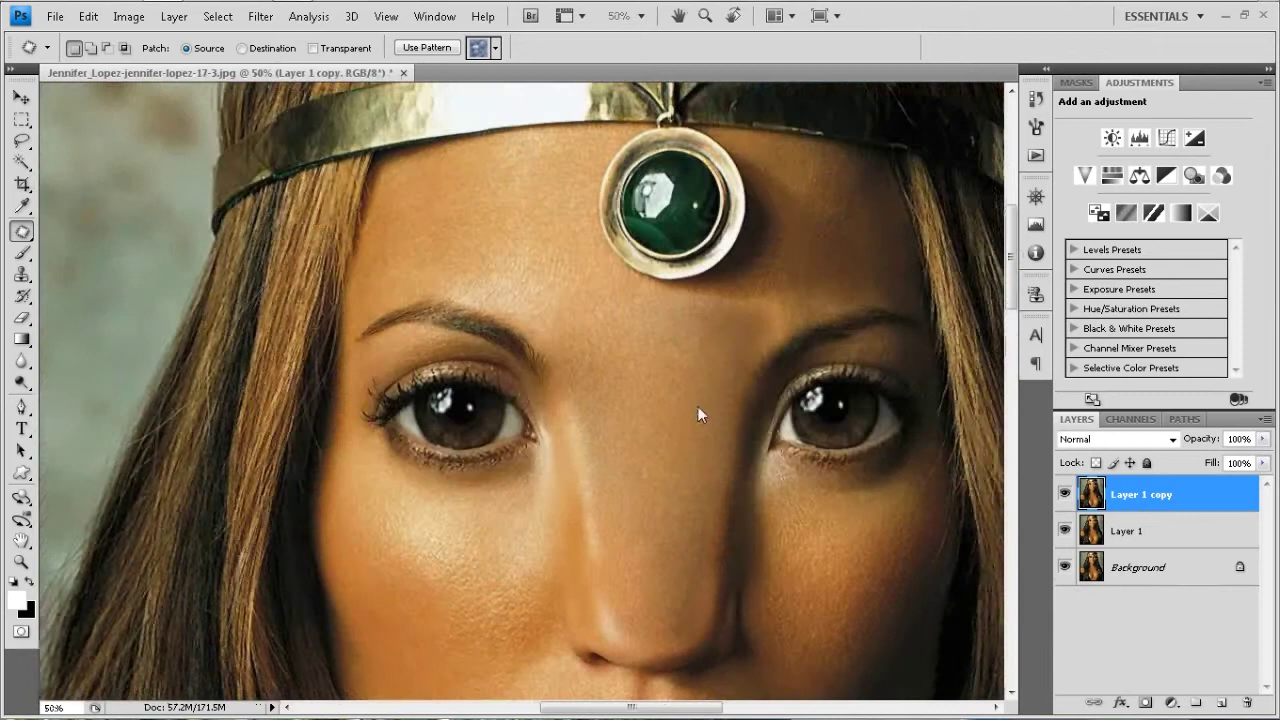
{"action": "key", "text": "ctrl+d"}
{"action": "left_click_drag", "start_coordinate": [714, 479], "coordinate": [725, 404]}
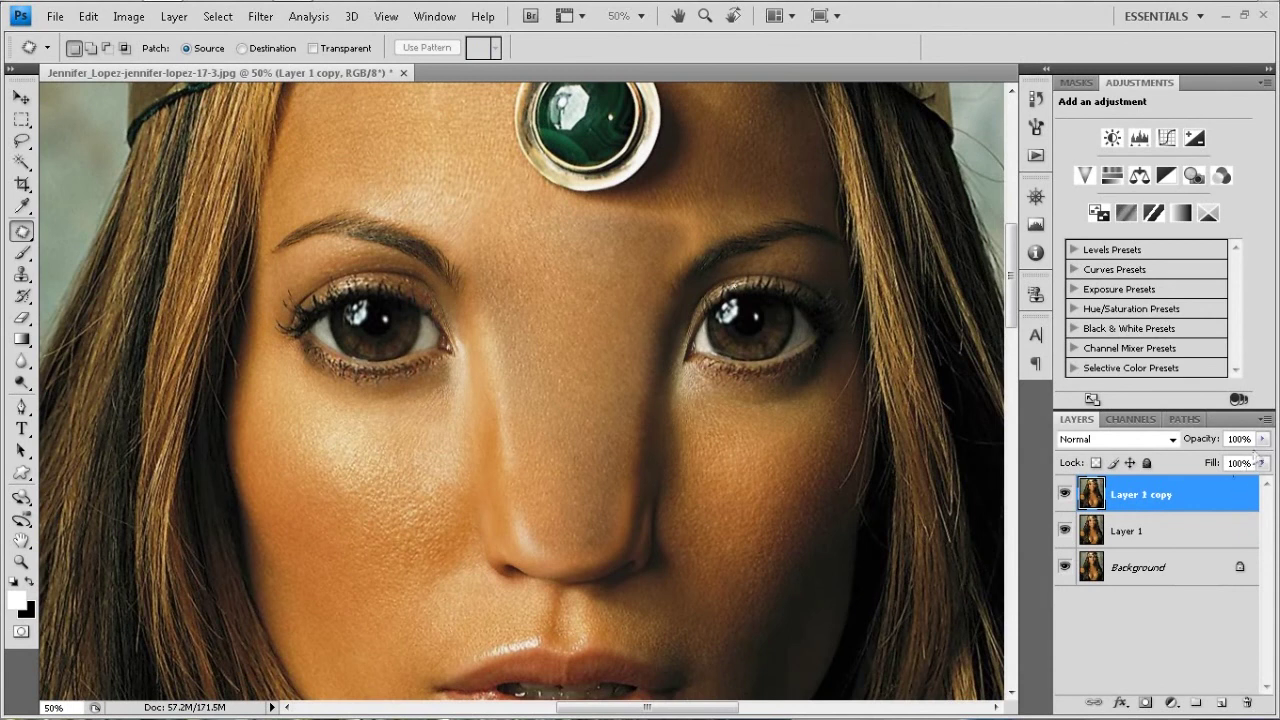
{"action": "mouse_move", "coordinate": [1262, 438]}
{"action": "left_mouse_down"}
{"action": "mouse_move", "coordinate": [1250, 465]}
{"action": "mouse_move", "coordinate": [1222, 462]}
{"action": "left_mouse_up"}
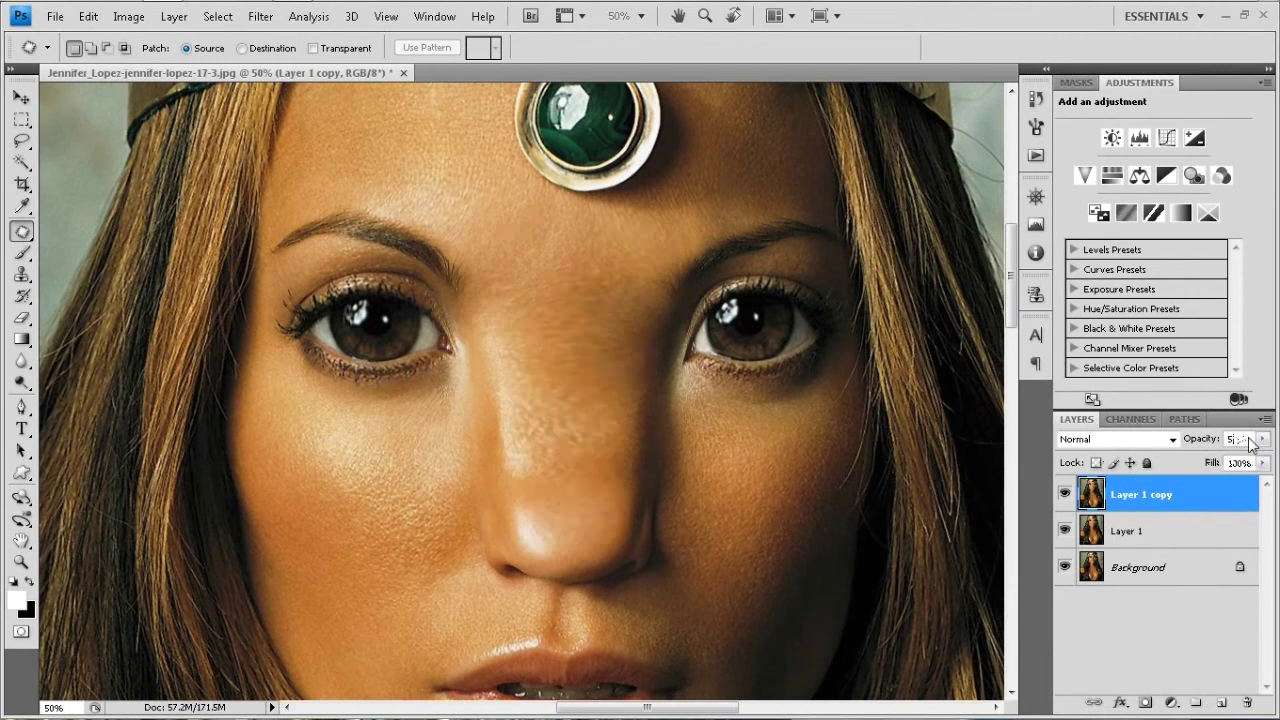
Set Layer 1 copy to 50% opacity, toggling its visibility to compare the nose before and after.
{"action": "key", "text": "5"}
{"action": "left_click", "coordinate": [1065, 495]}
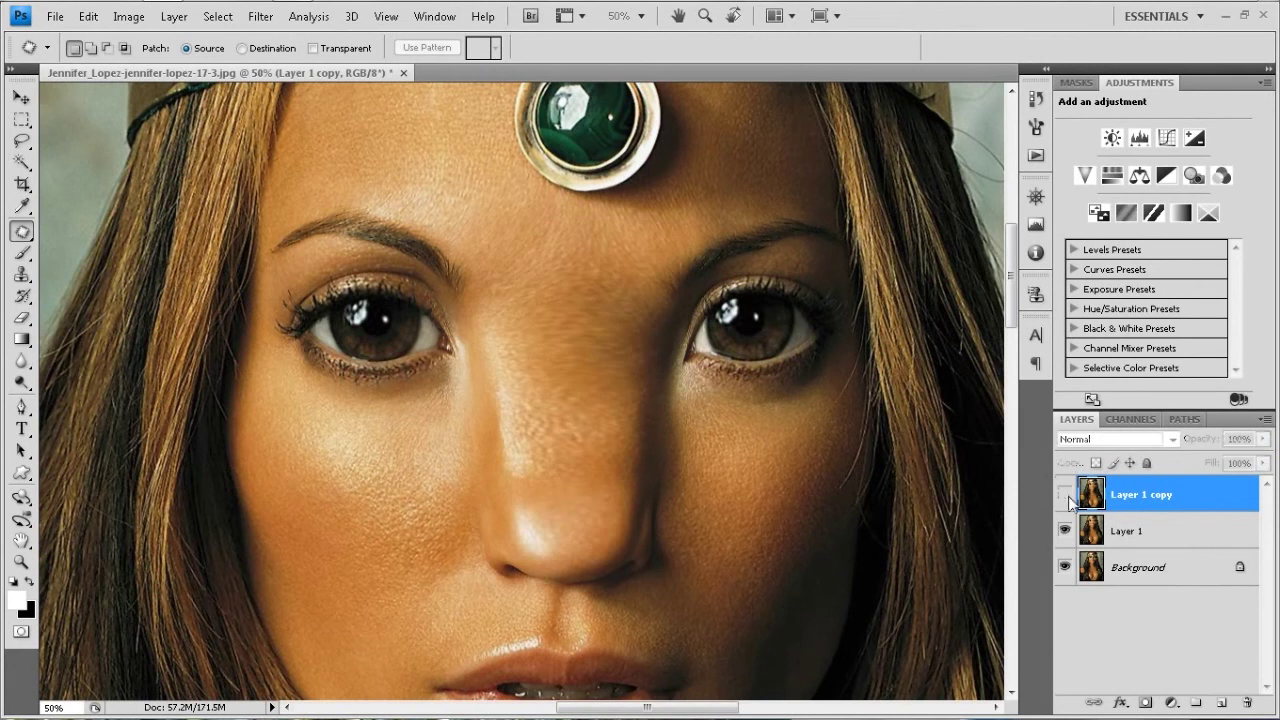
{"action": "left_click", "coordinate": [1065, 495]}
{"action": "left_click", "coordinate": [1065, 495]}
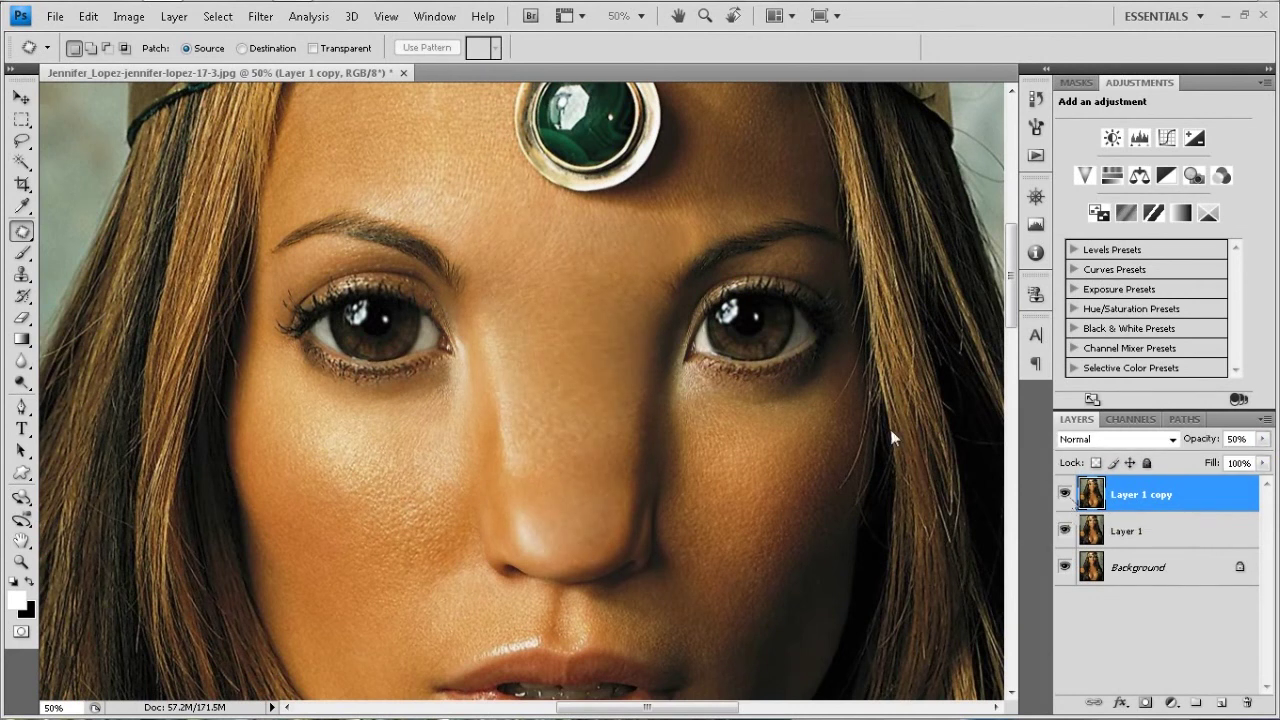
{"action": "key", "text": "ctrl+0"}
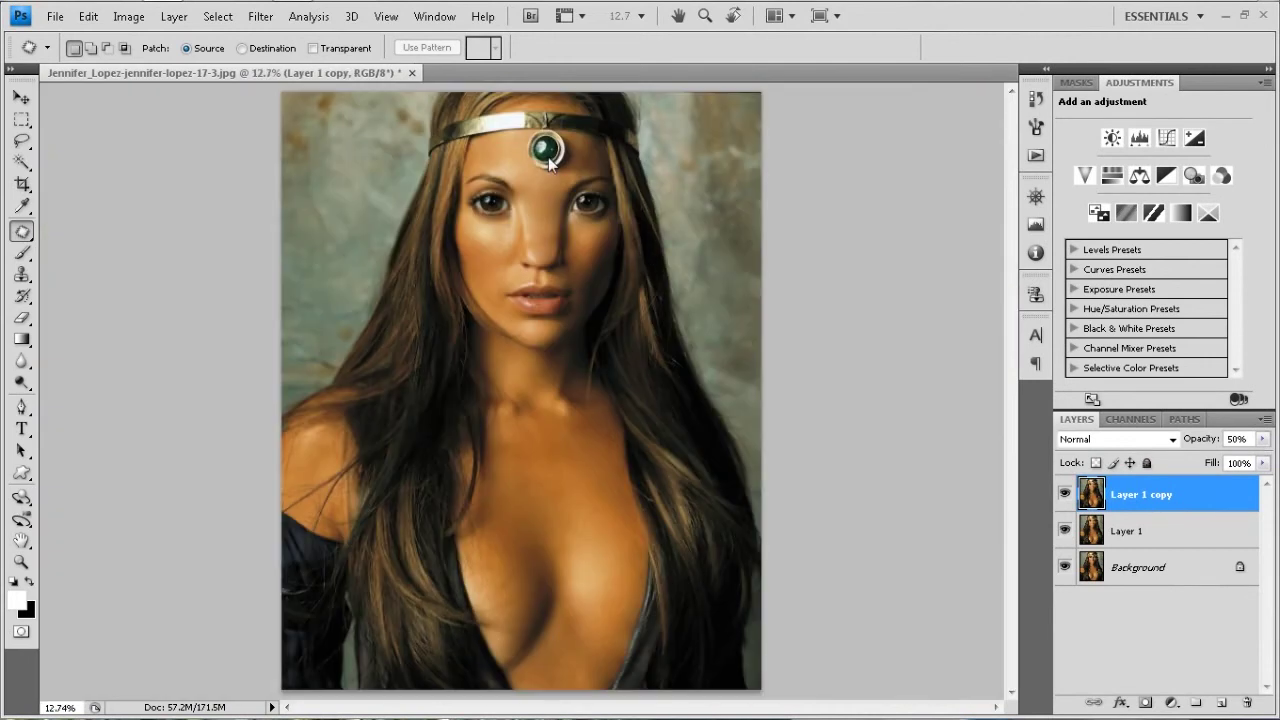
{"action": "scroll", "coordinate": [548, 162], "scroll_direction": "up", "scroll_amount": 2}
{"action": "scroll", "coordinate": [538, 161], "scroll_direction": "up", "scroll_amount": 2}
{"action": "scroll", "coordinate": [535, 184], "scroll_direction": "up", "scroll_amount": 2}
{"action": "scroll", "coordinate": [537, 191], "scroll_direction": "up", "scroll_amount": 2}
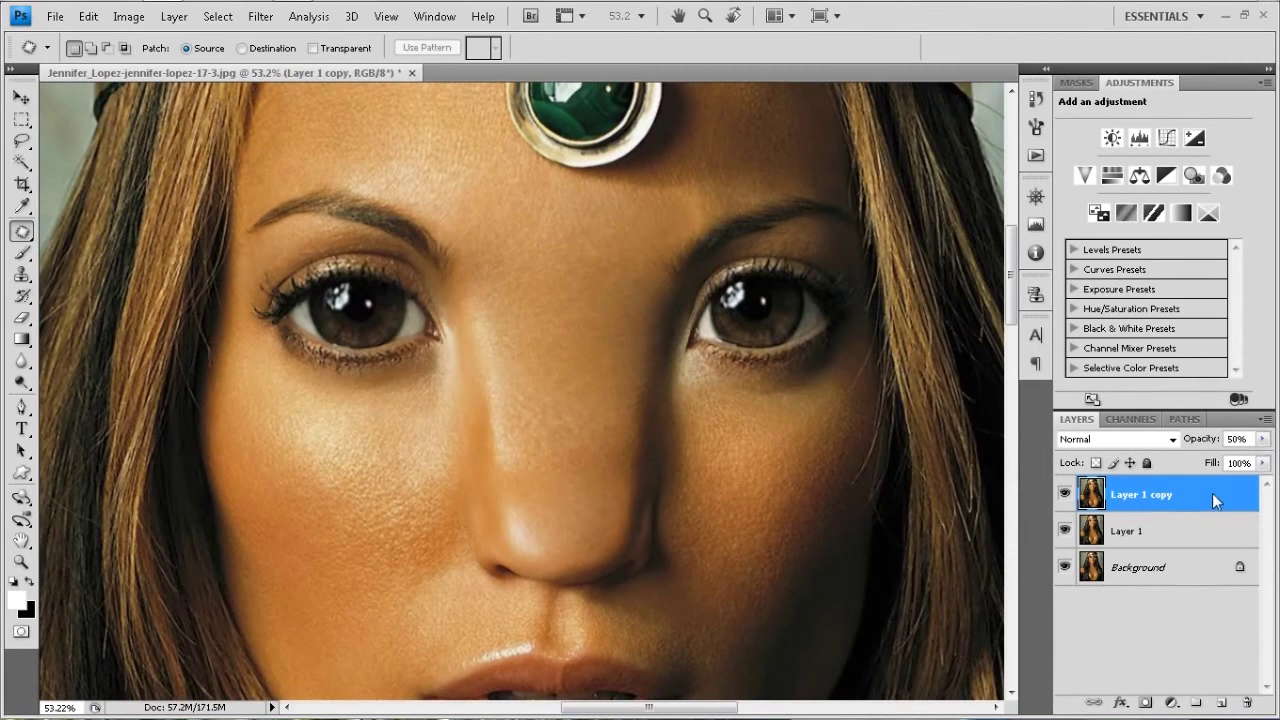
Merge the retouch into Layer 1, duplicate it, and lasso the nose with a 20-pixel feather.
{"action": "key", "text": "ctrl+e"}
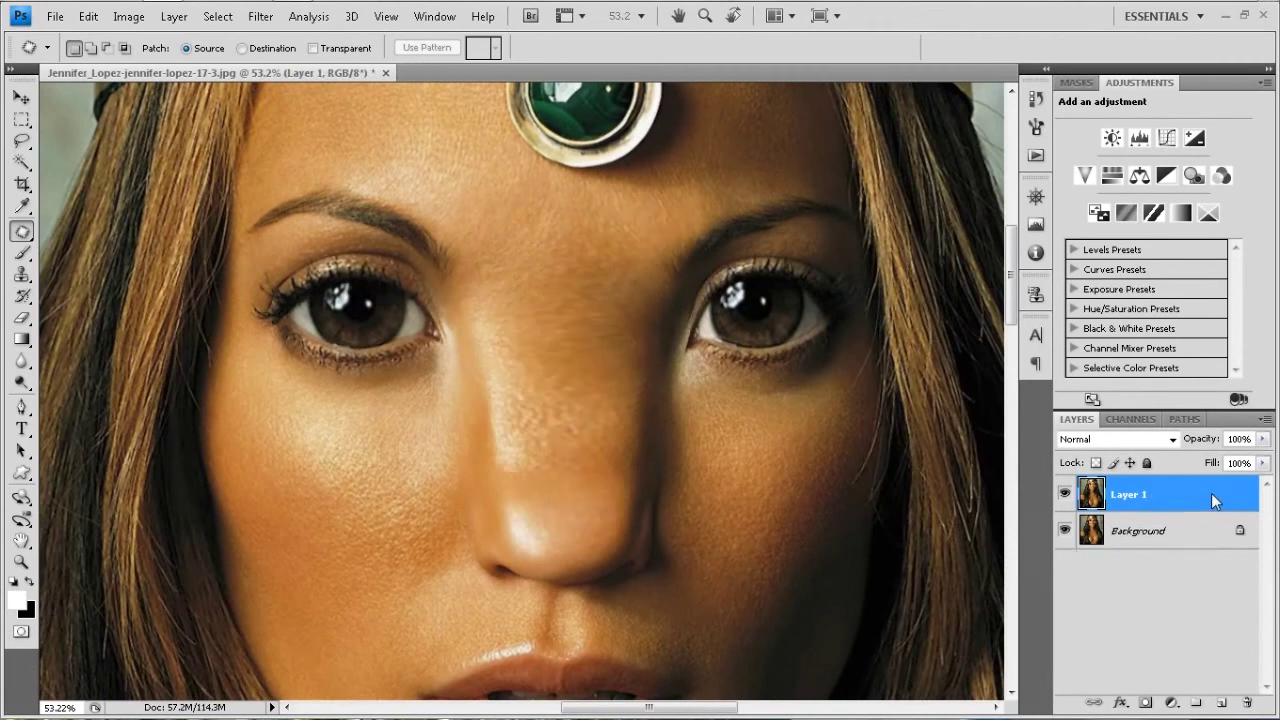
{"action": "key", "text": "ctrl+j"}
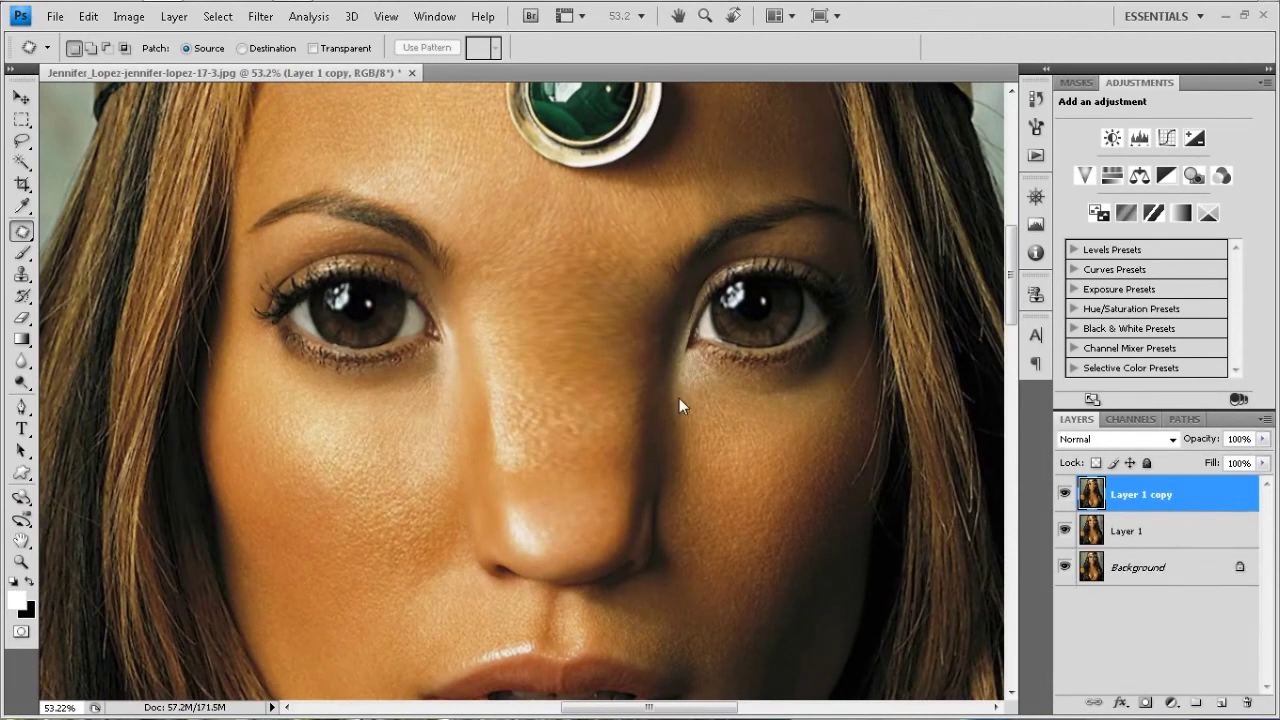
{"action": "key", "text": "l"}
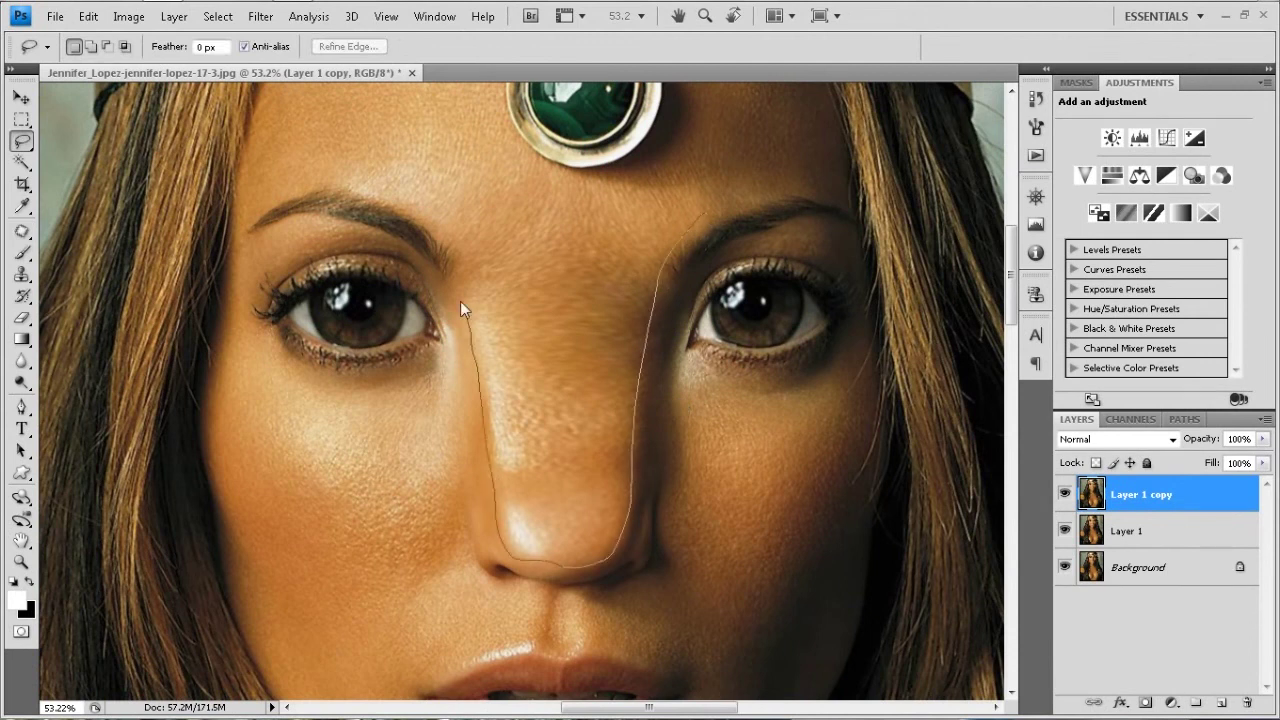
{"action": "left_click_drag", "start_coordinate": [668, 197], "coordinate": [703, 212]}
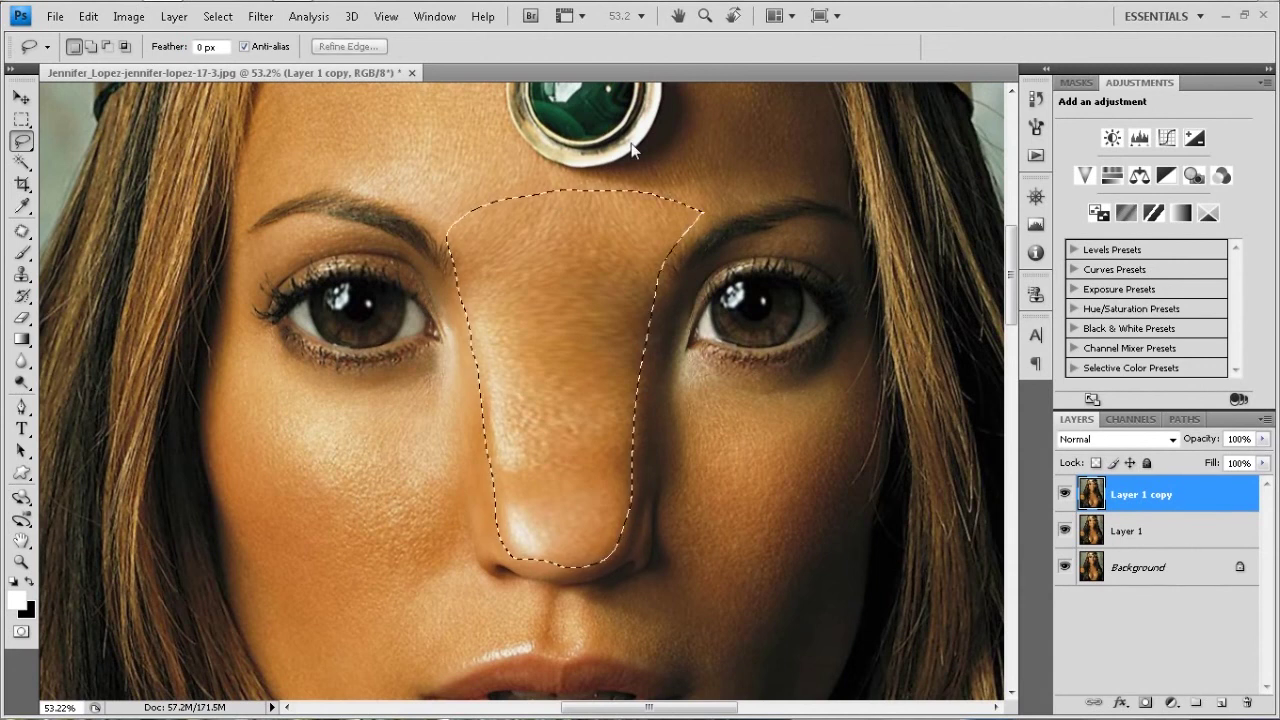
{"action": "left_click", "coordinate": [225, 17]}
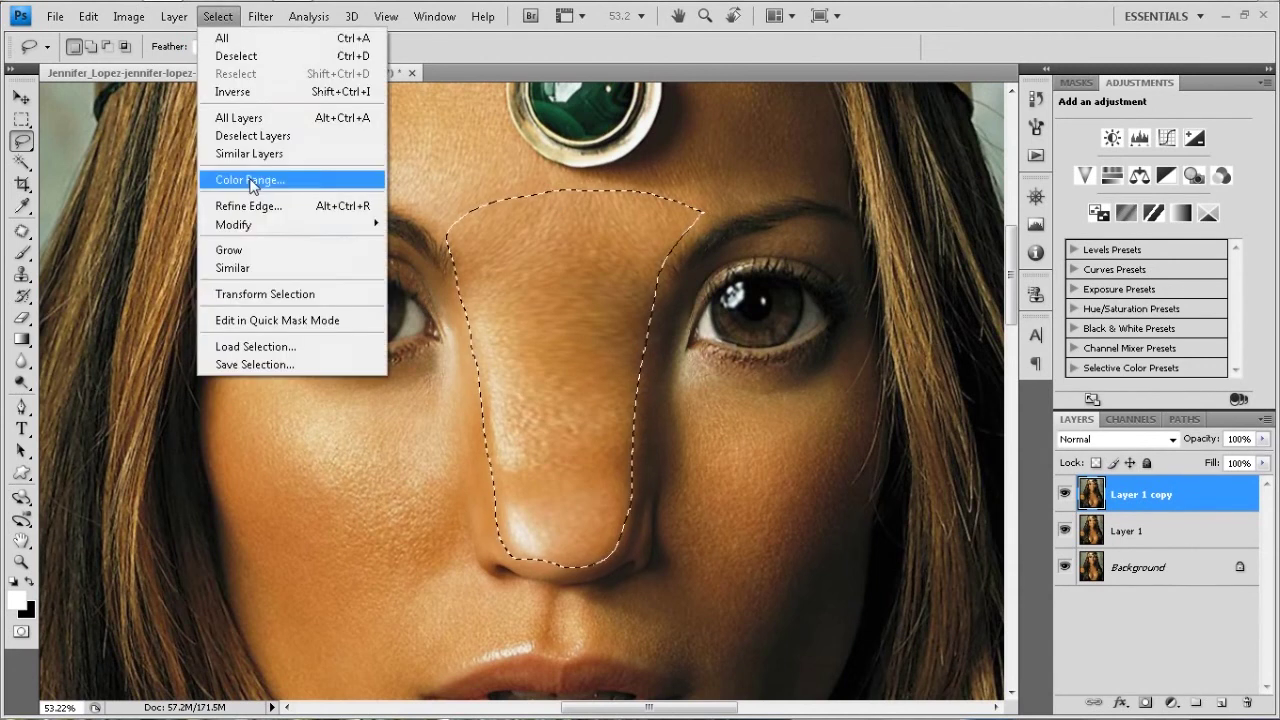
{"action": "mouse_move", "coordinate": [260, 224]}
{"action": "left_click", "coordinate": [428, 296]}
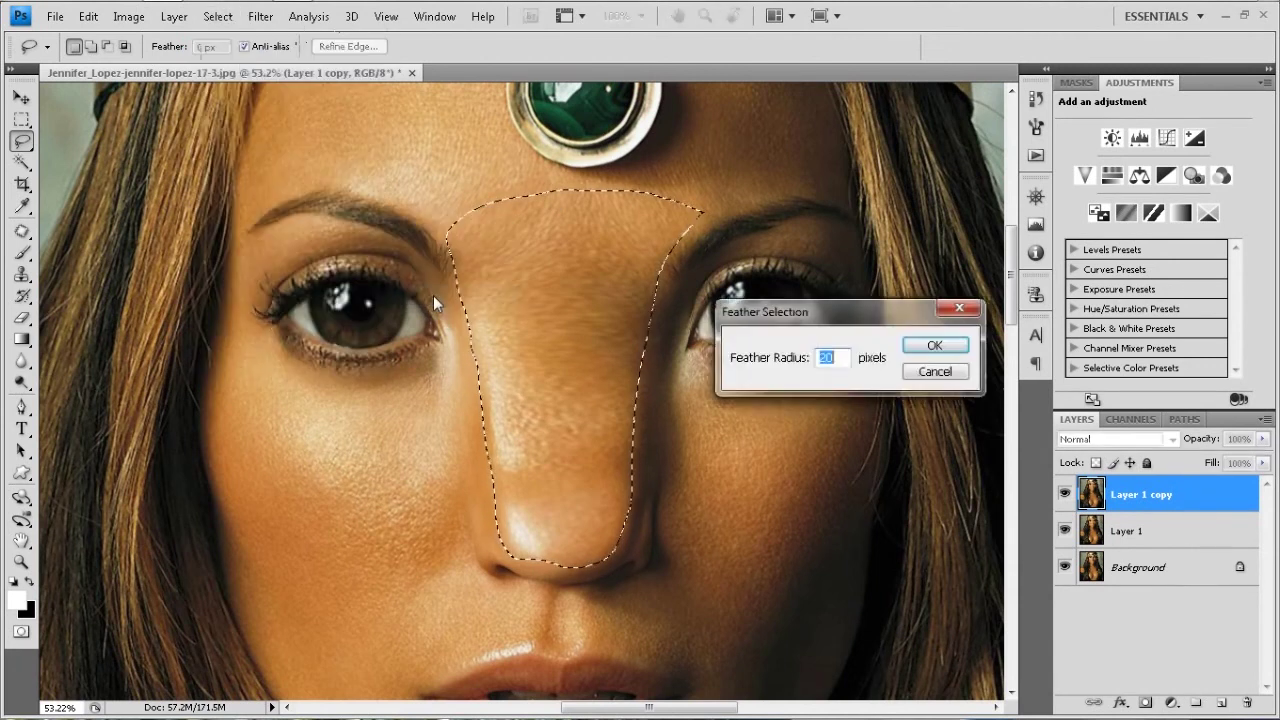
{"action": "key", "text": "Return"}
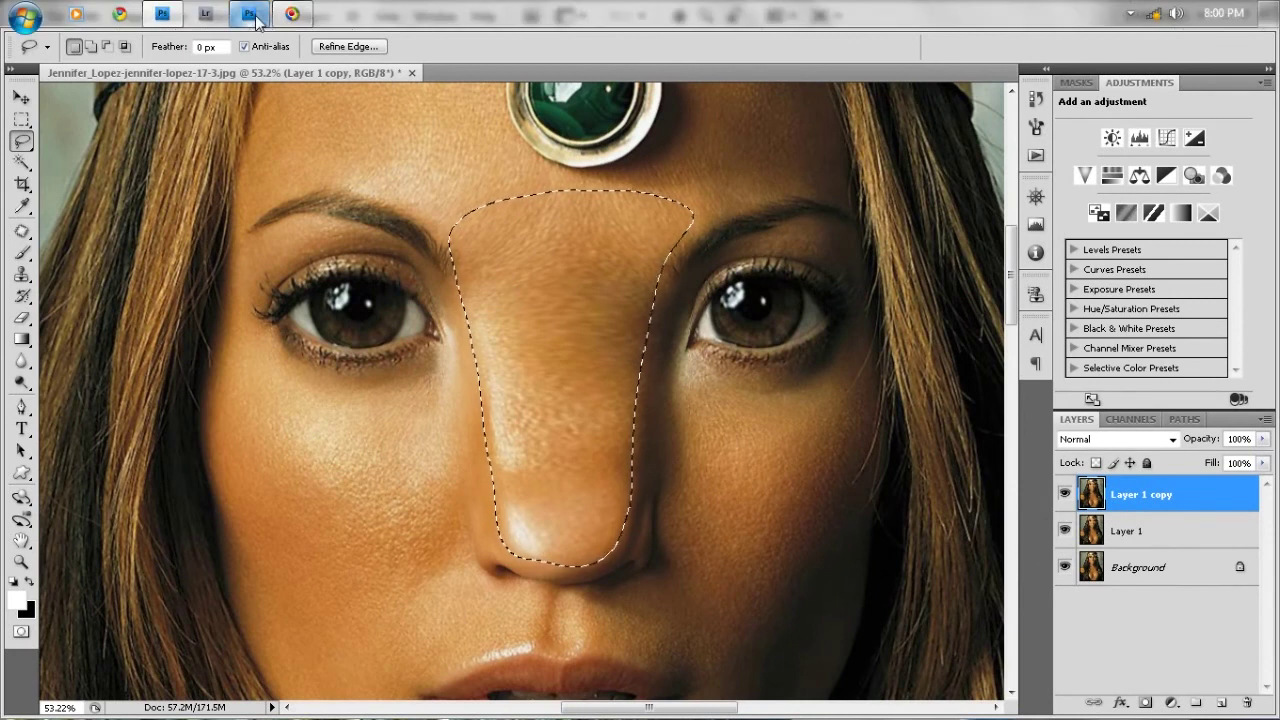
Apply Add Noise at 25%, Gaussian, Monochromatic to the feathered nose selection.
{"action": "left_click", "coordinate": [258, 17]}
{"action": "mouse_move", "coordinate": [290, 224]}
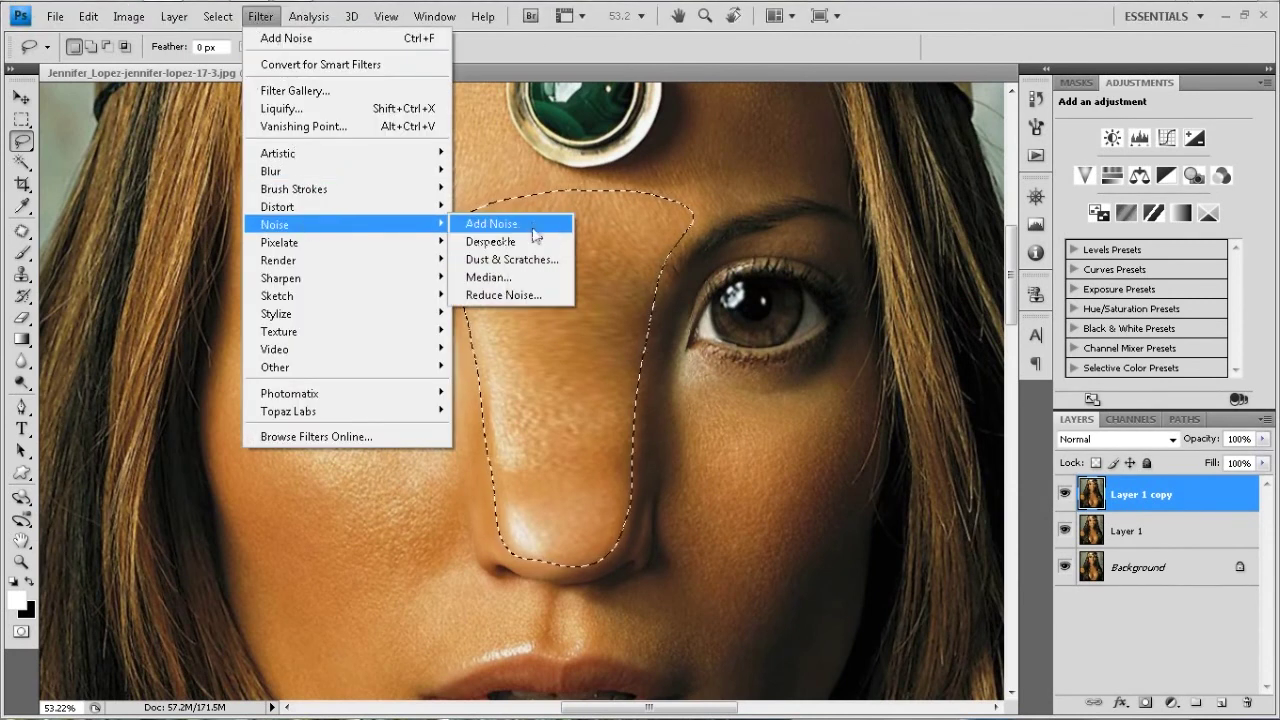
{"action": "left_click", "coordinate": [510, 223]}
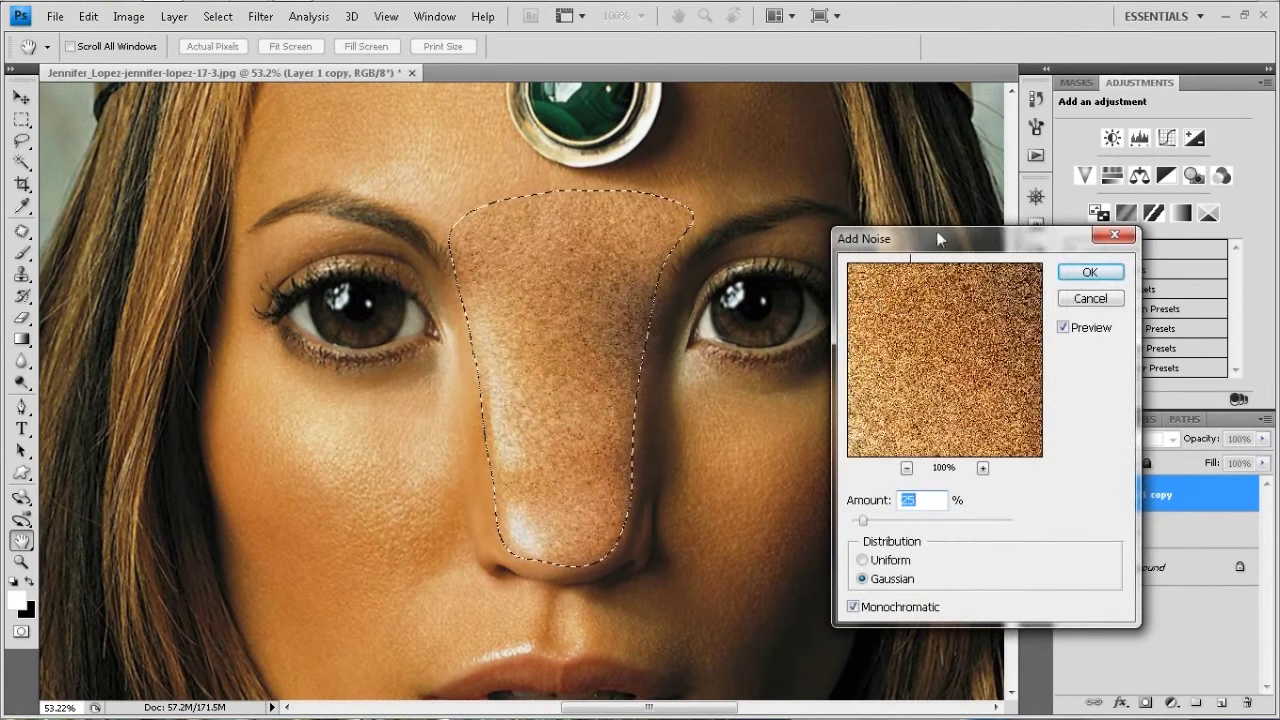
{"action": "left_click_drag", "start_coordinate": [937, 238], "coordinate": [909, 176]}
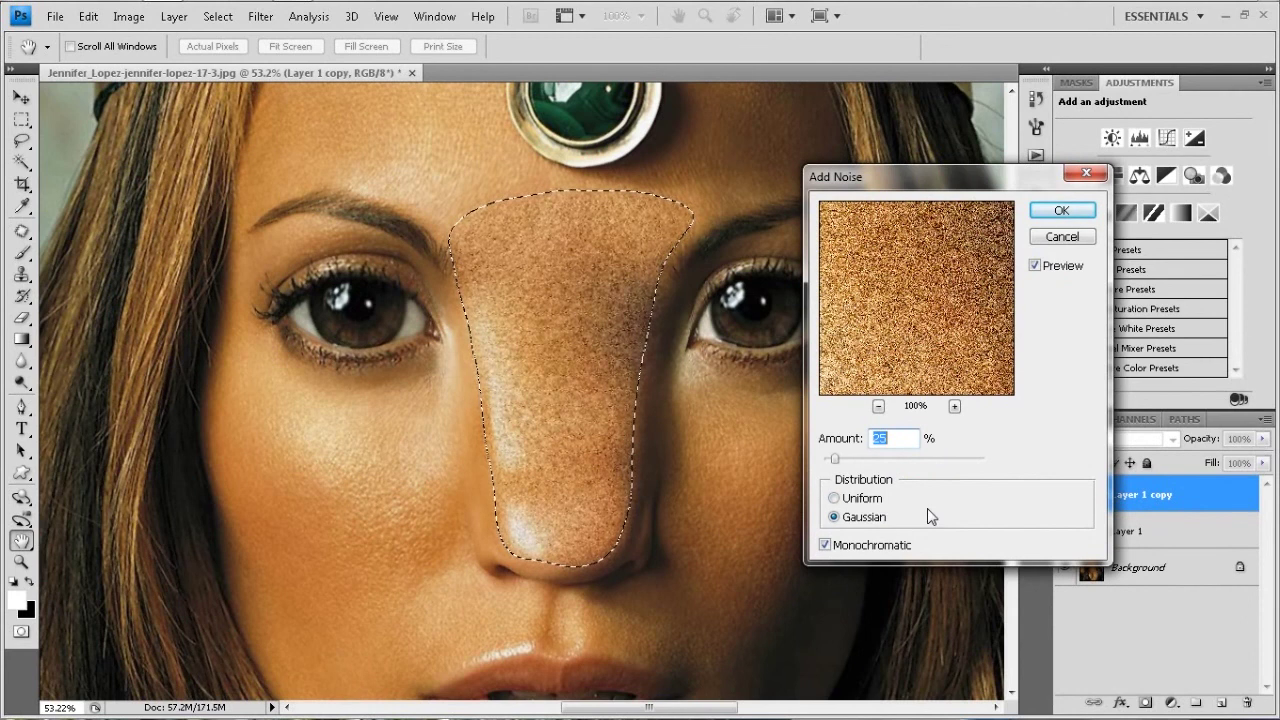
{"action": "type", "text": "1"}
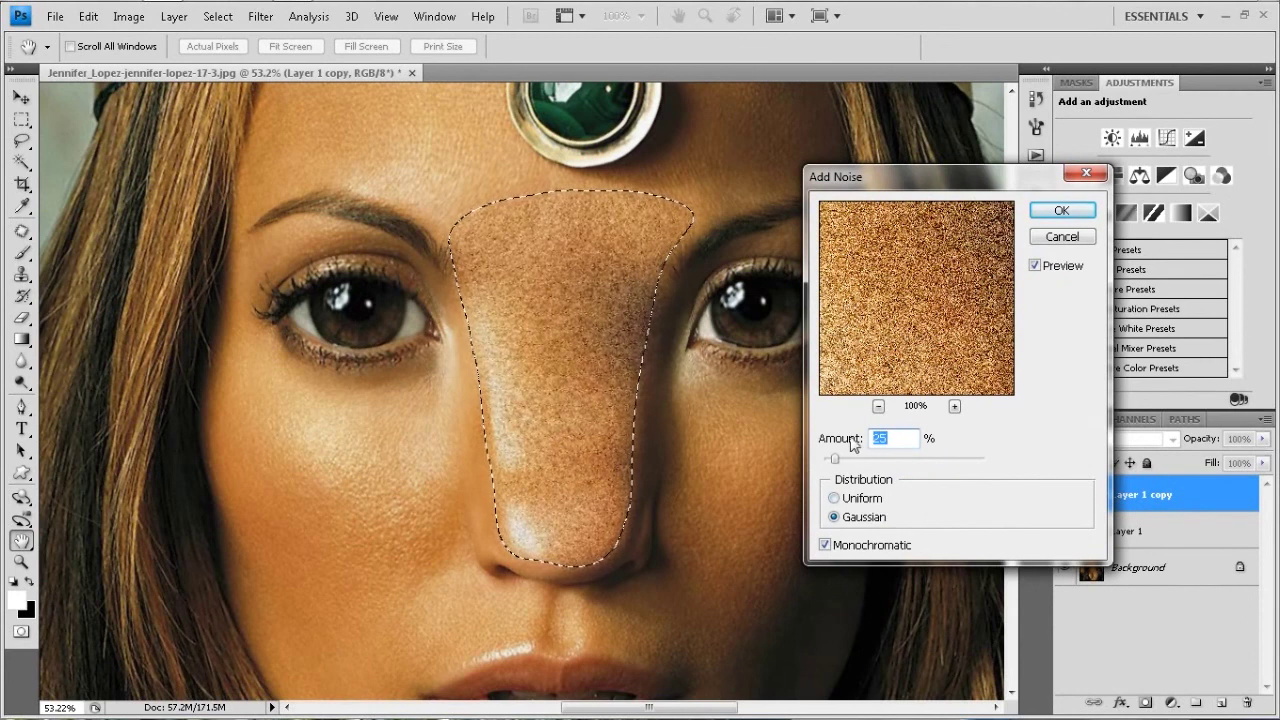
{"action": "type", "text": "5"}
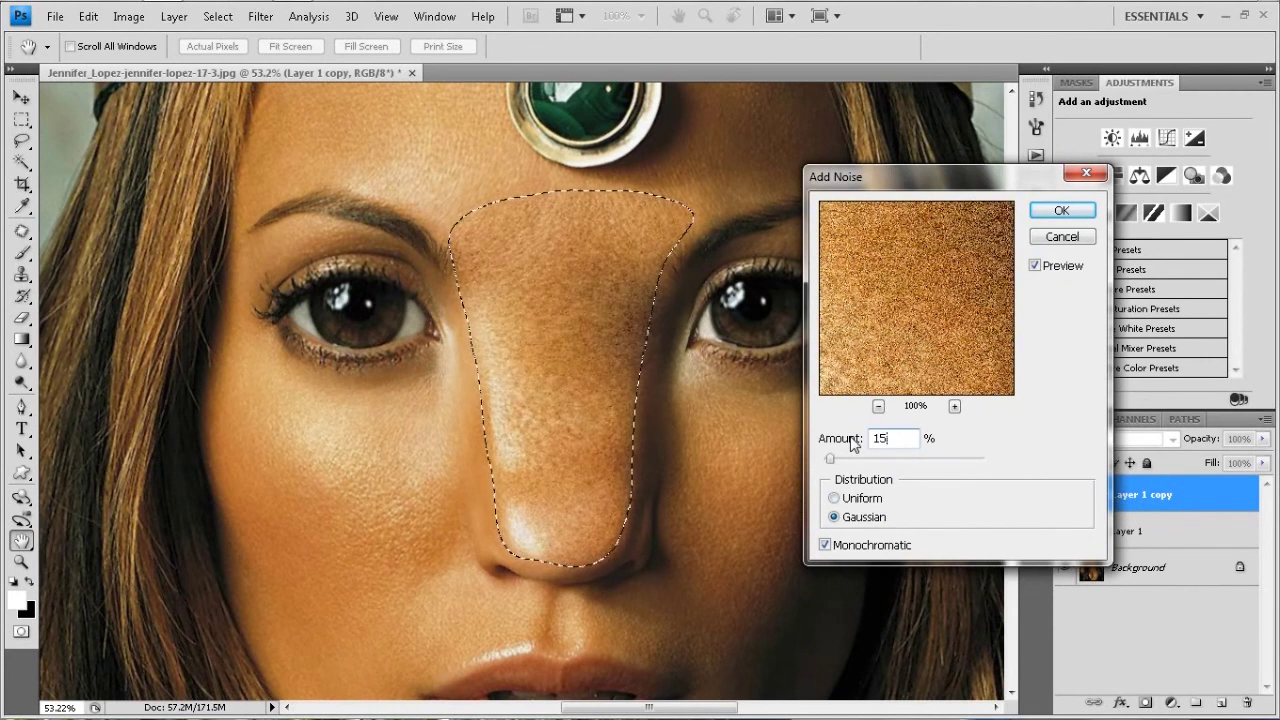
{"action": "left_click", "coordinate": [855, 445]}
{"action": "type", "text": "2"}
{"action": "type", "text": "0"}
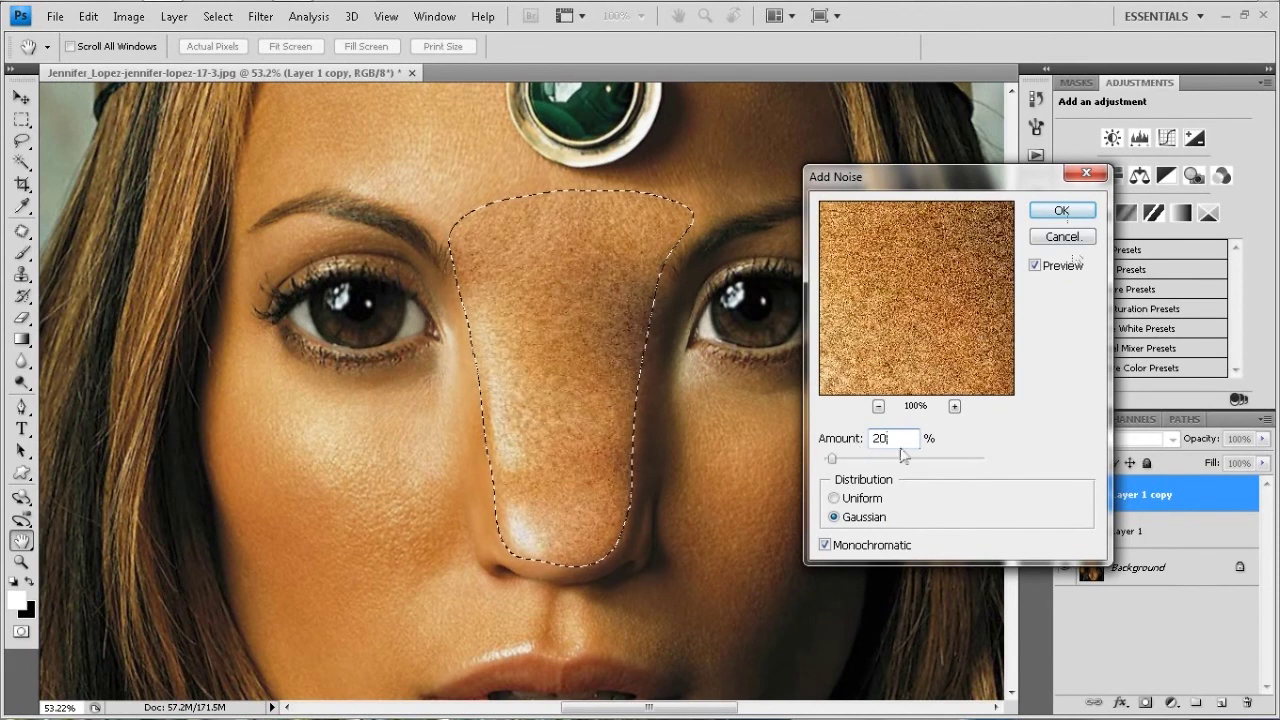
{"action": "double_click", "coordinate": [878, 438]}
{"action": "type", "text": "25"}
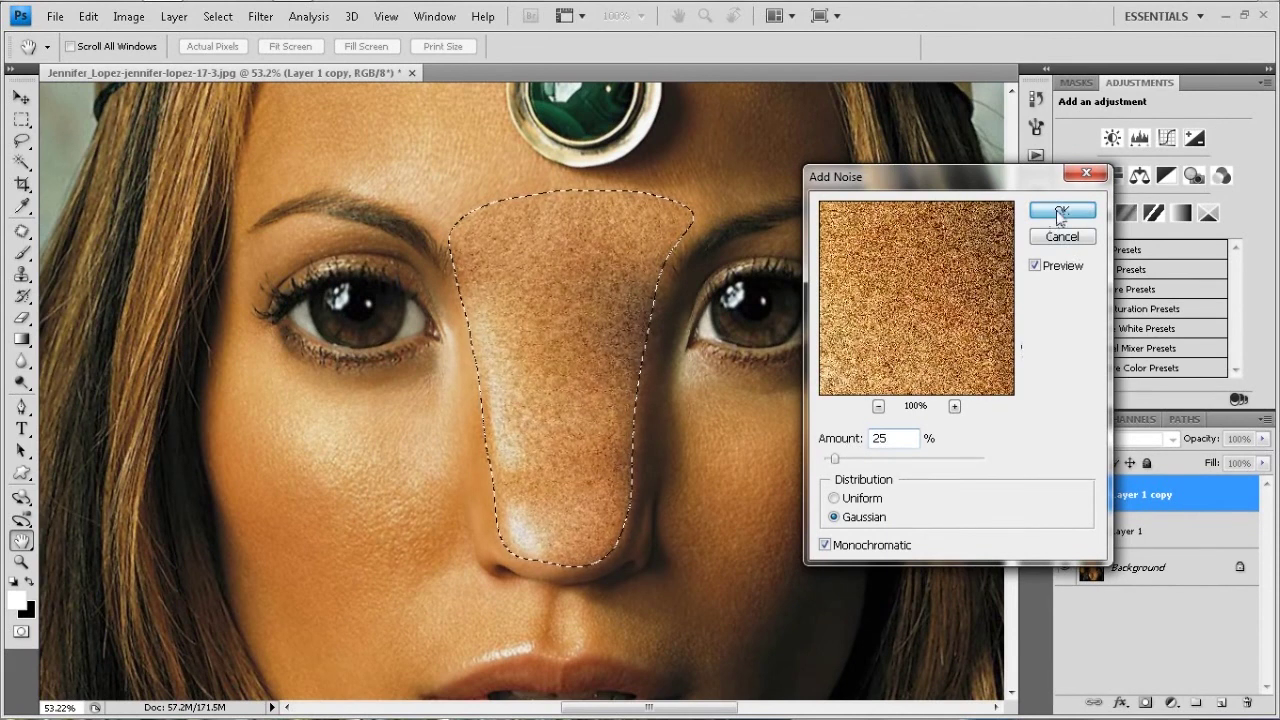
{"action": "left_click", "coordinate": [1061, 210]}
Deselect, drop the noisy layer to 47% opacity, and toggle its visibility to compare the grain.
{"action": "key", "text": "ctrl+d"}
{"action": "scroll", "coordinate": [720, 331], "scroll_direction": "down", "scroll_amount": 1}
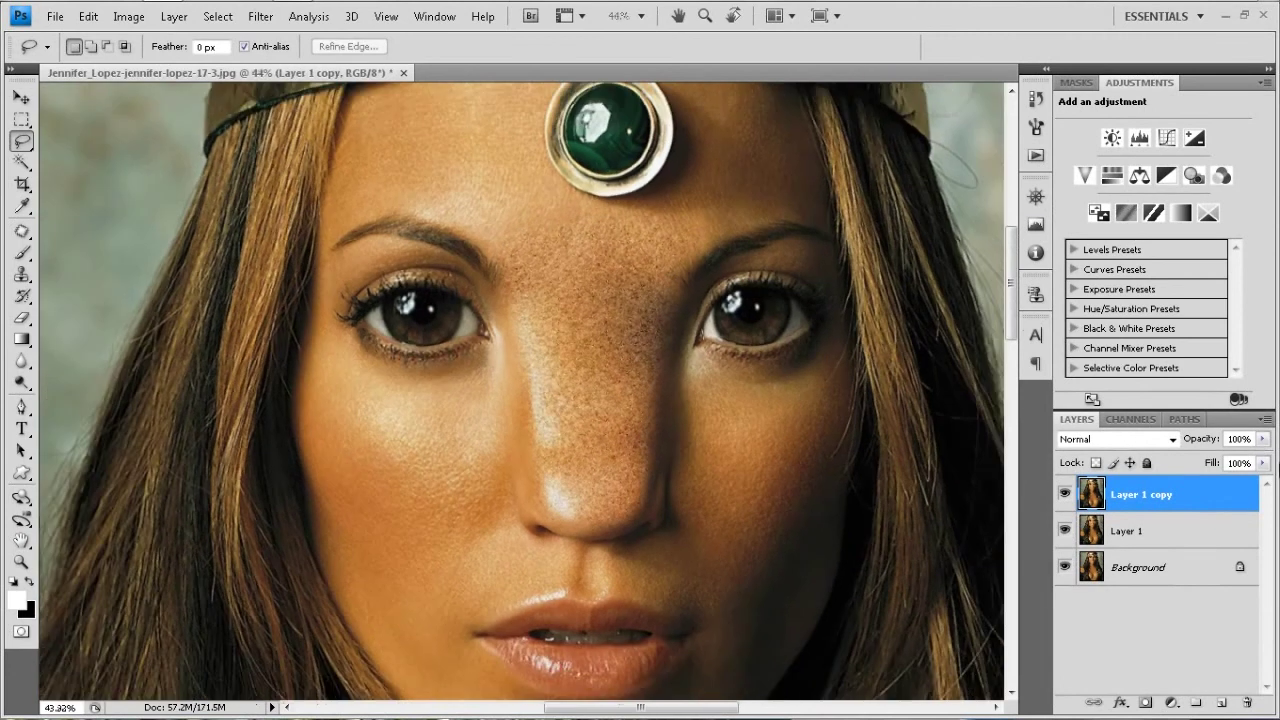
{"action": "left_click_drag", "start_coordinate": [1264, 441], "coordinate": [1226, 465]}
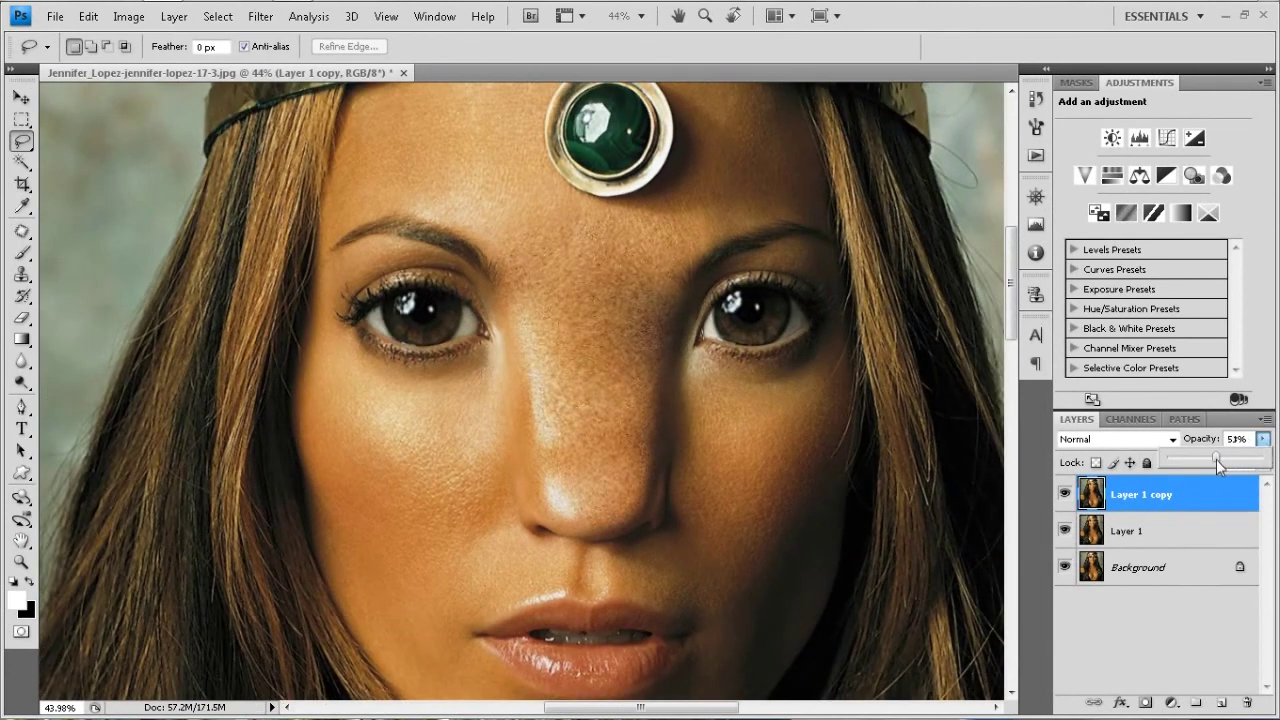
{"action": "left_click_drag", "start_coordinate": [1215, 460], "coordinate": [1212, 461]}
{"action": "left_click", "coordinate": [1064, 492]}
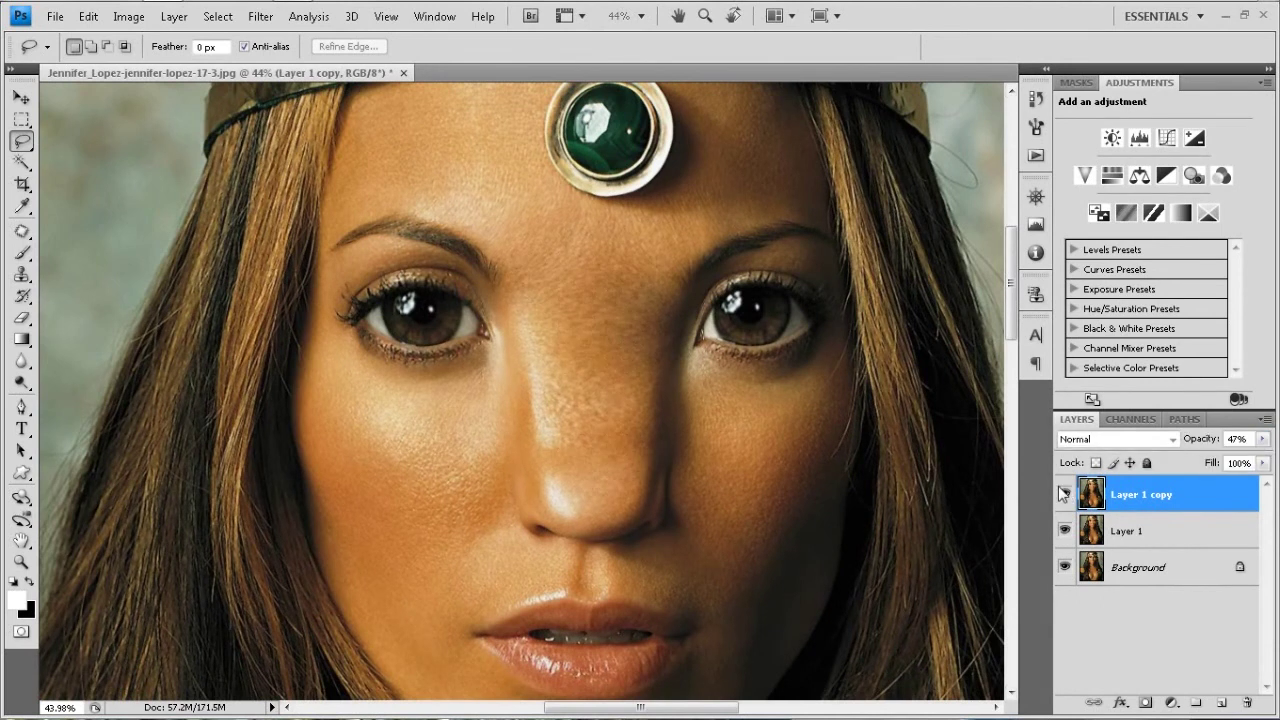
{"action": "left_click", "coordinate": [1063, 492]}
{"action": "scroll", "coordinate": [712, 435], "scroll_direction": "up", "scroll_amount": 2}
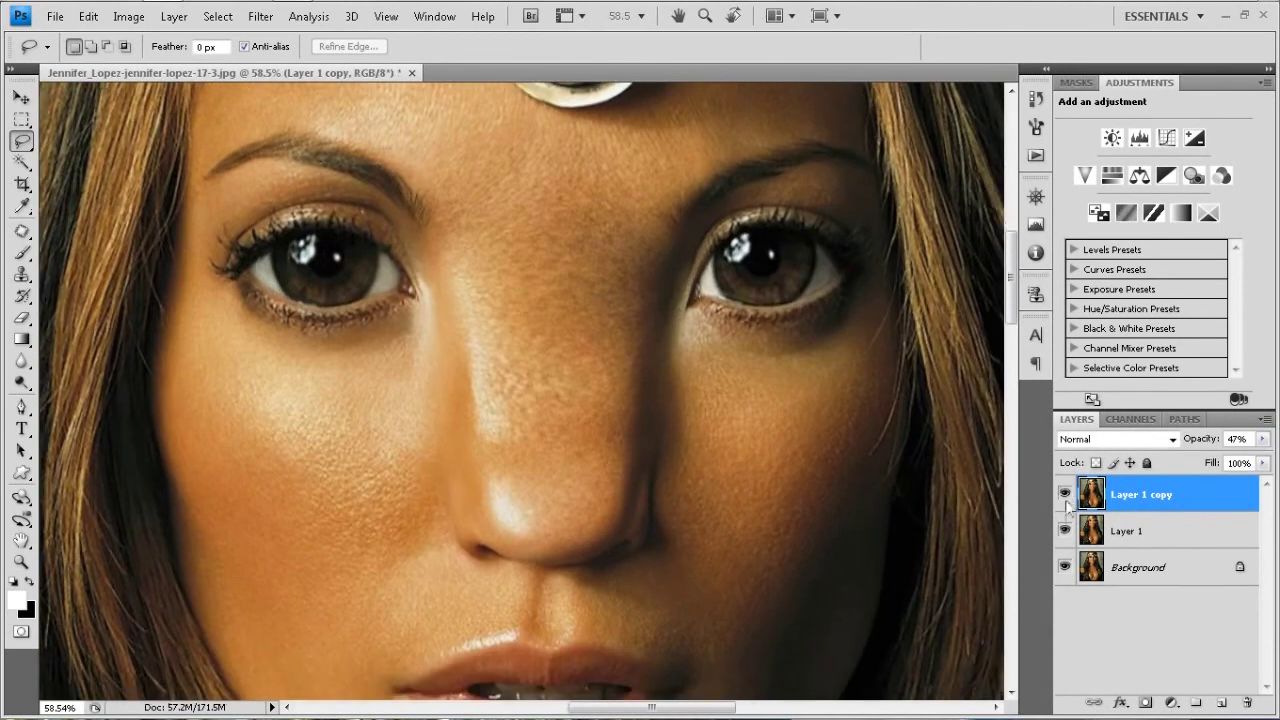
{"action": "scroll", "coordinate": [759, 374], "scroll_direction": "down", "scroll_amount": 2}
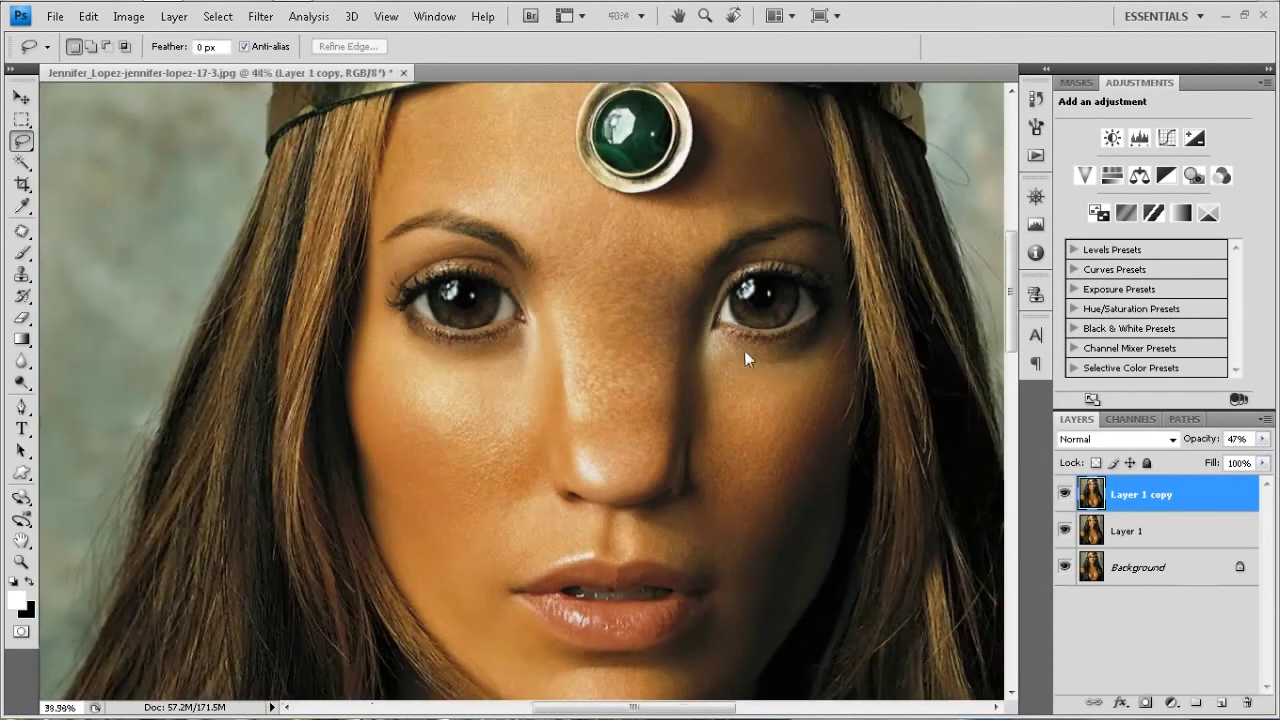
{"action": "scroll", "coordinate": [720, 337], "scroll_direction": "down", "scroll_amount": 2}
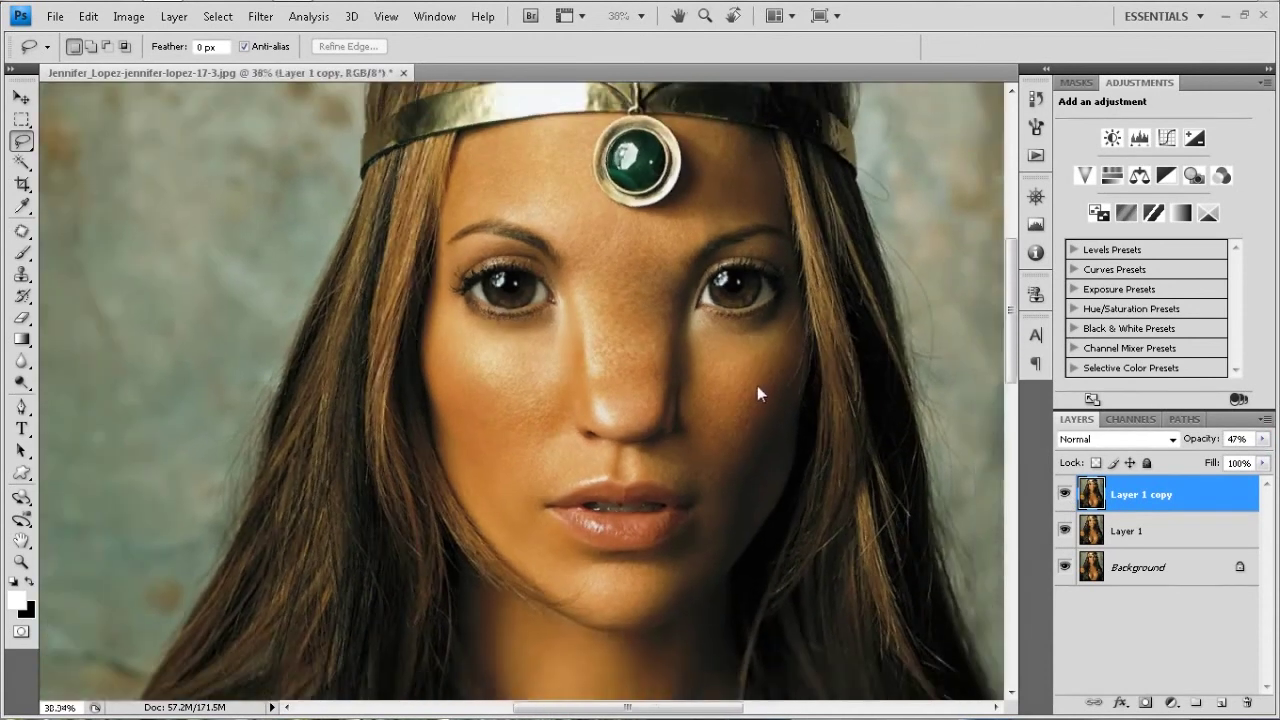
{"action": "scroll", "coordinate": [740, 380], "scroll_direction": "right", "scroll_amount": 1}
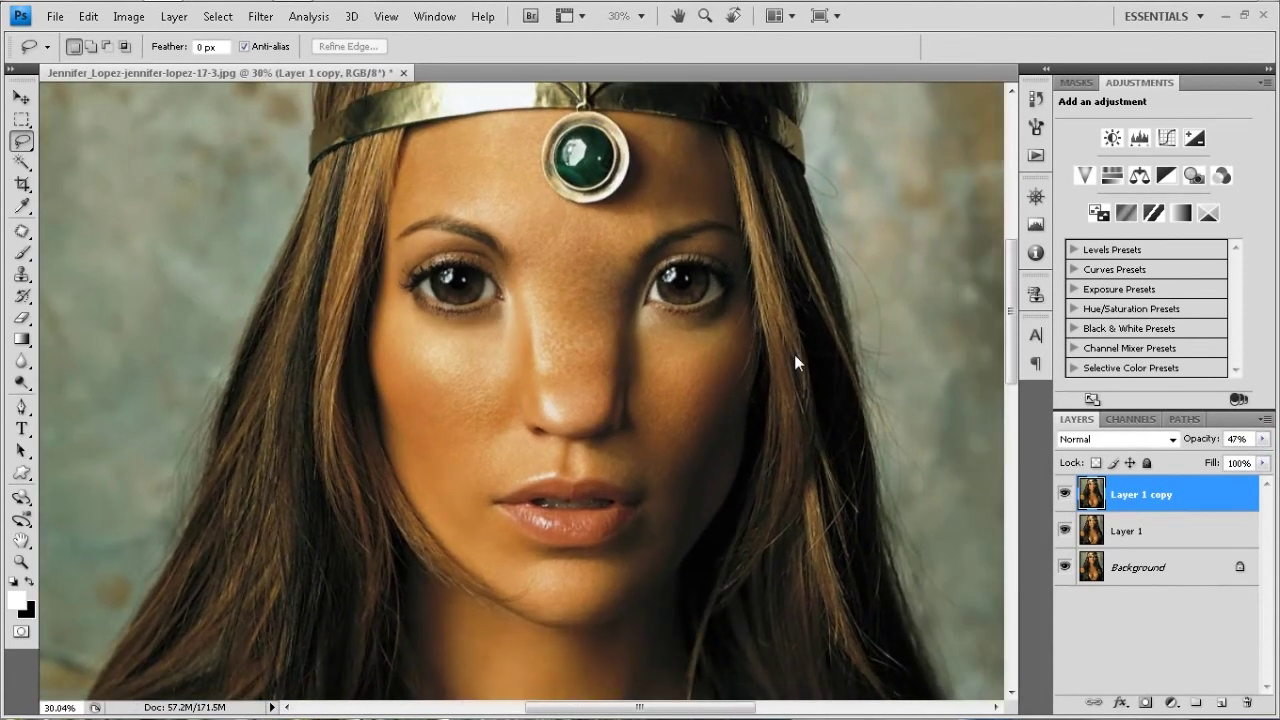